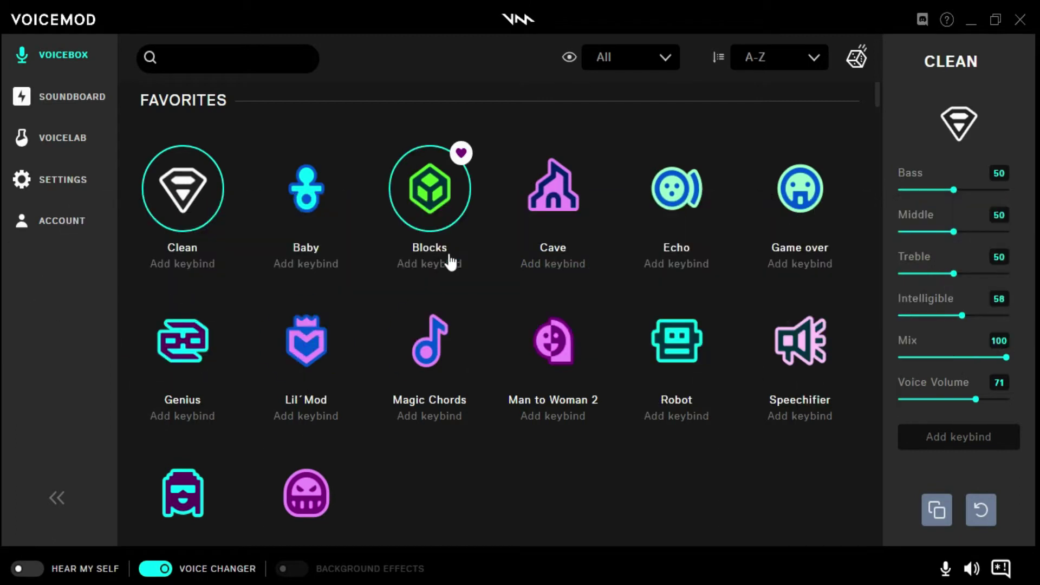
# - Try out the Odin voice from the All Voices list, then switch it off again
pyautogui.scroll(-2, 448, 262)
pyautogui.scroll(2, 449, 261)
pyautogui.scroll(-12, 355, 211)
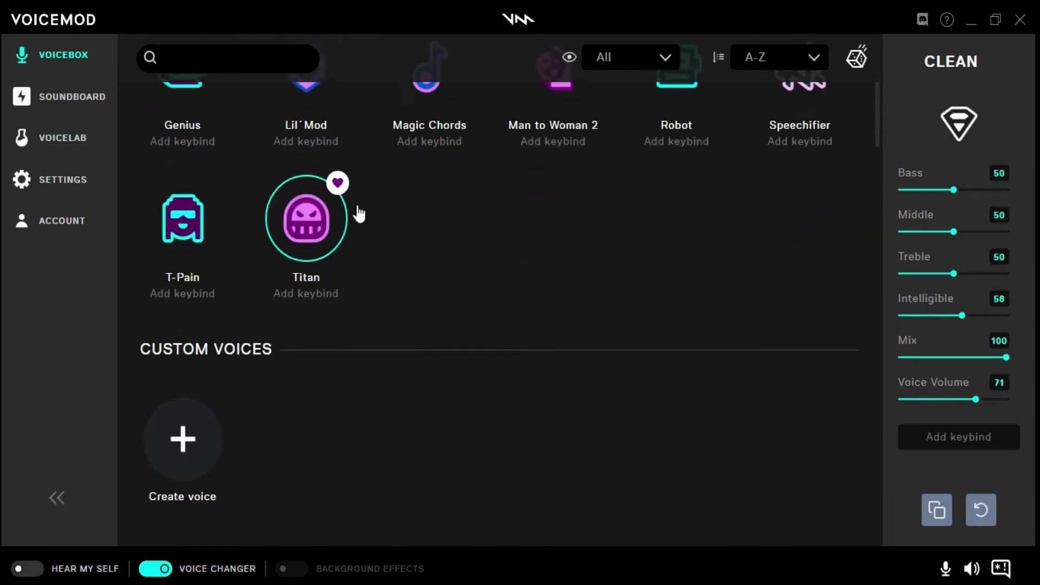
pyautogui.scroll(-1, 357, 211)
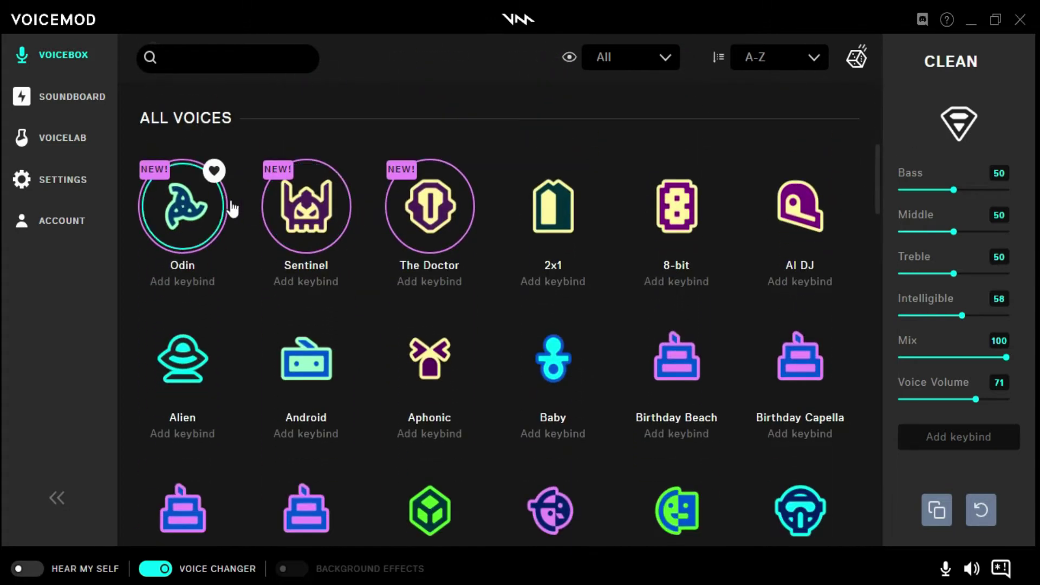
pyautogui.click(187, 227)
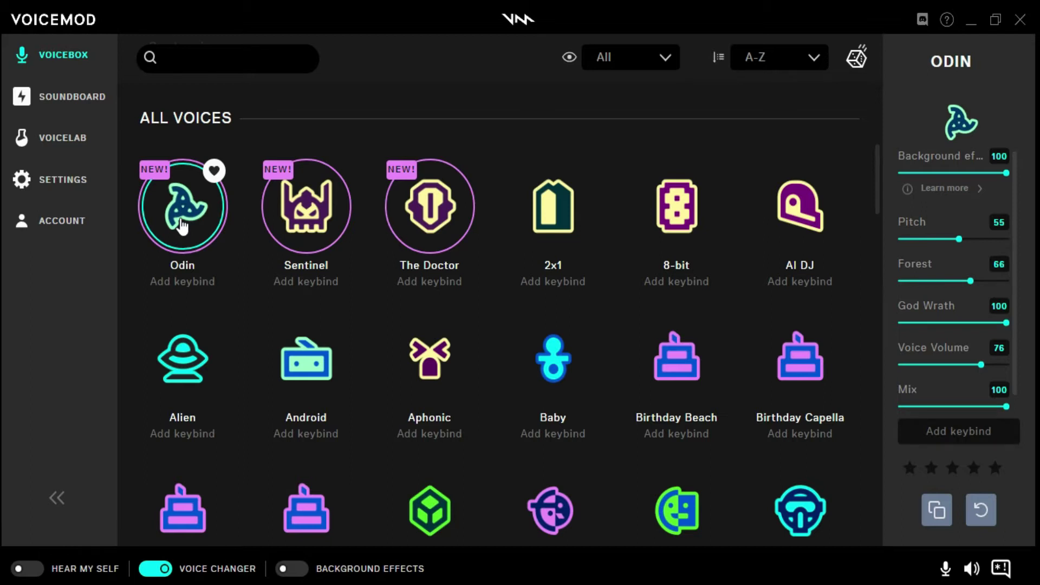
pyautogui.click(182, 225)
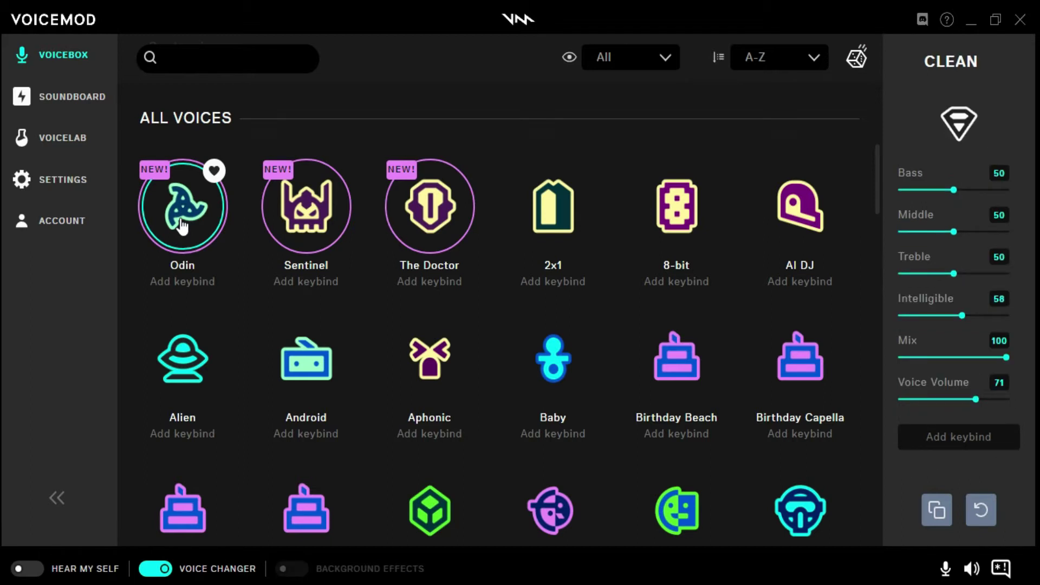
# - Try out the Baby voice and return to the Clean voice
pyautogui.scroll(-1, 540, 289)
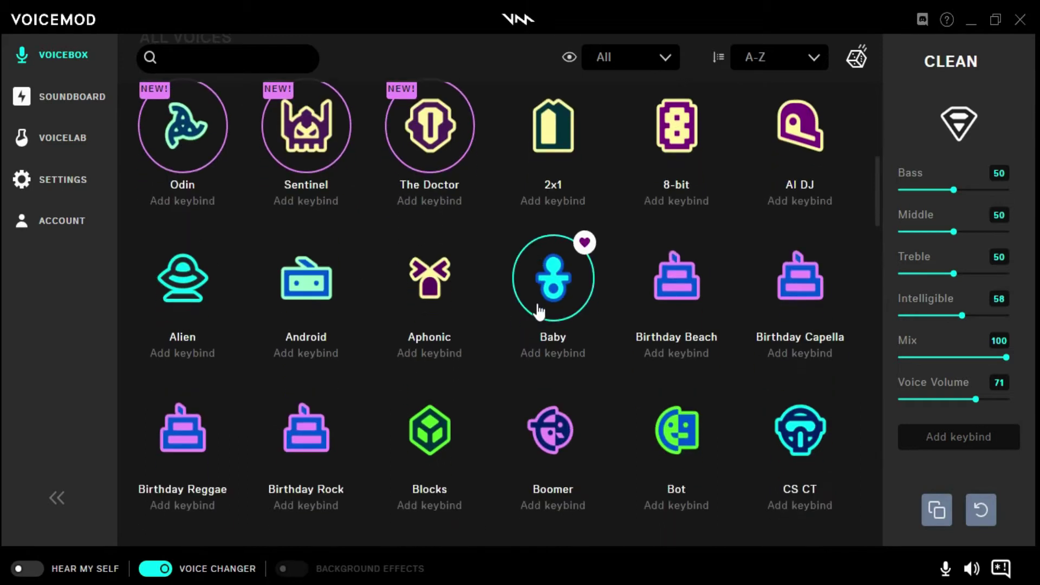
pyautogui.click(549, 302)
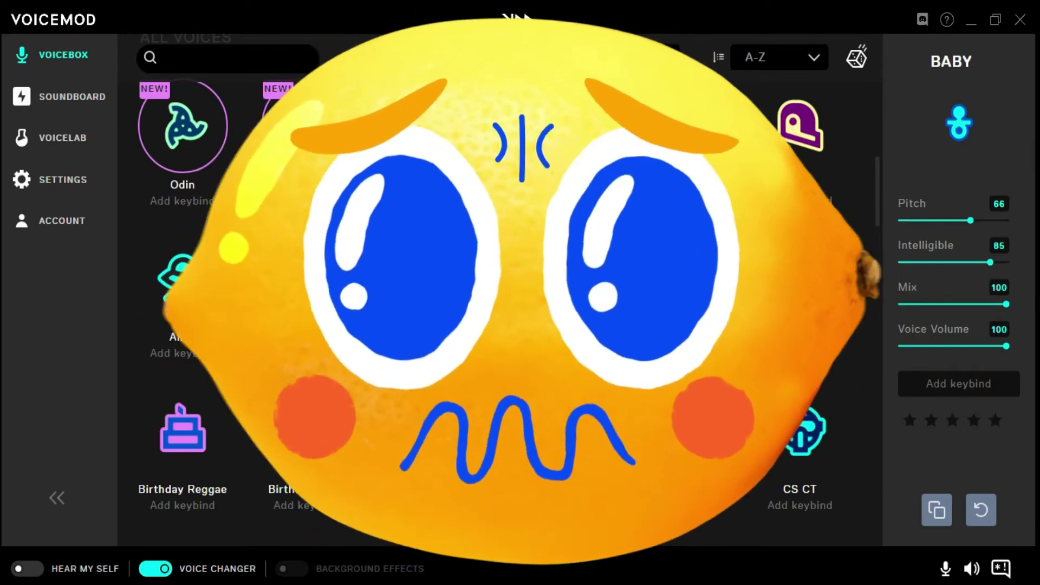
pyautogui.click(548, 298)
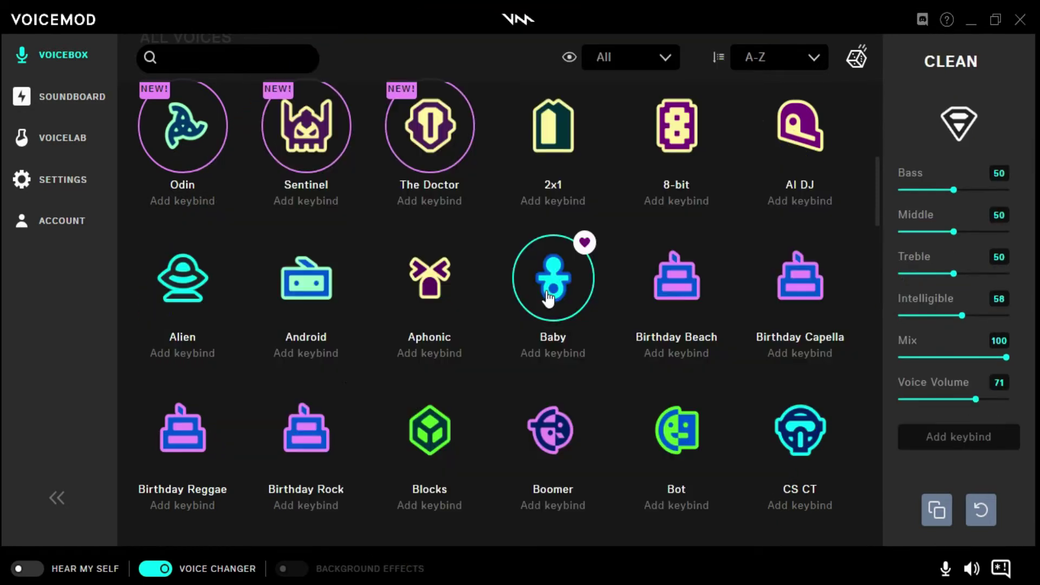
# - Browse the full list of available voices through to its last entries
pyautogui.scroll(-3, 460, 235)
pyautogui.scroll(-15, 470, 233)
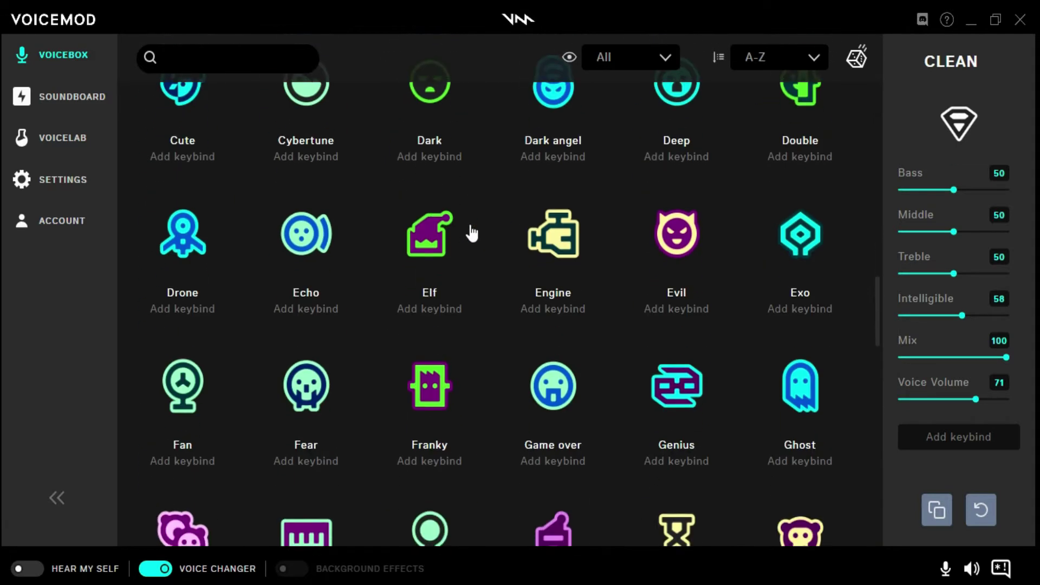
pyautogui.scroll(-13, 471, 232)
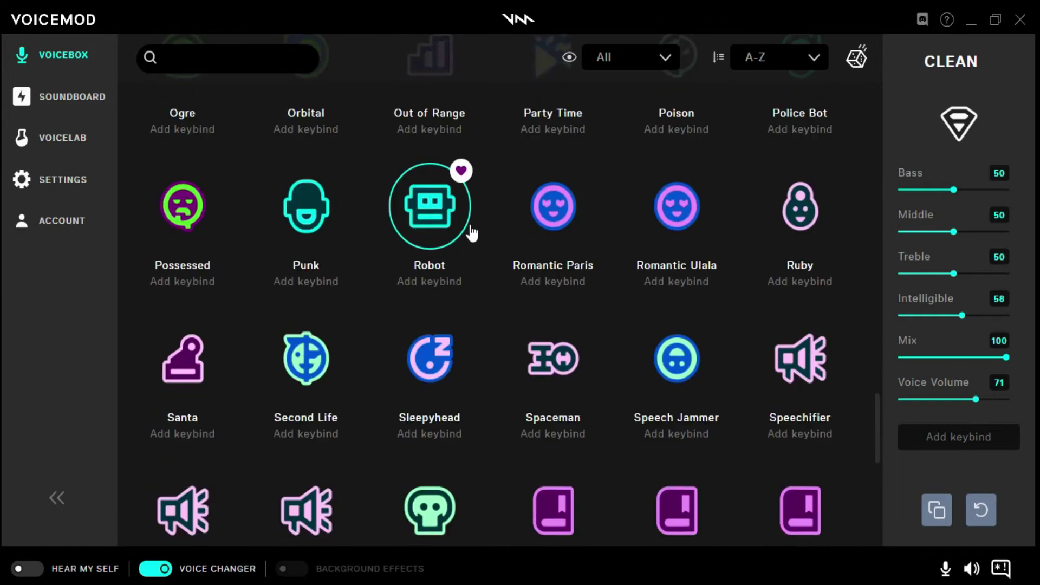
pyautogui.scroll(-3, 471, 232)
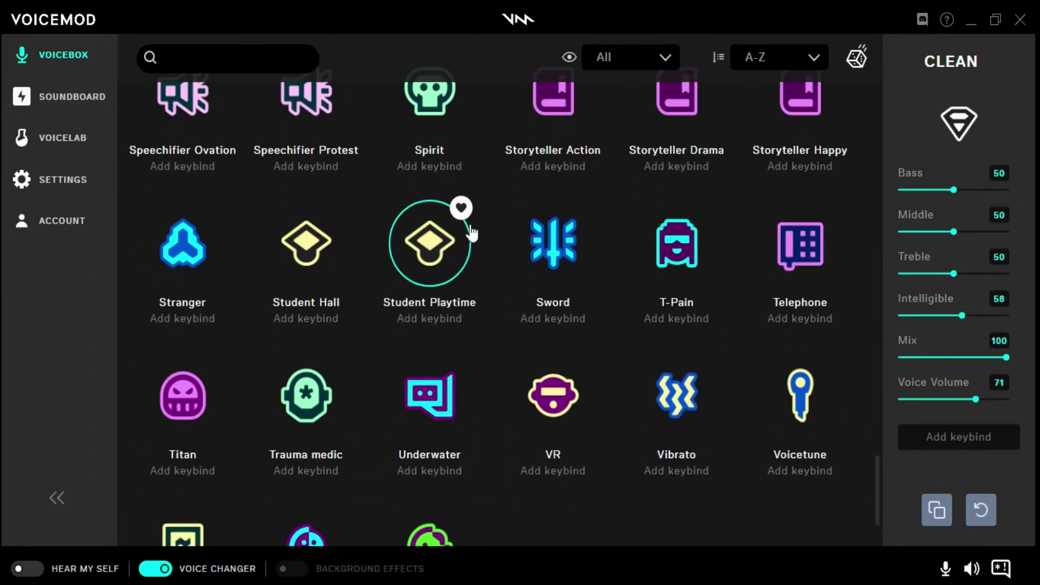
pyautogui.scroll(-3, 472, 232)
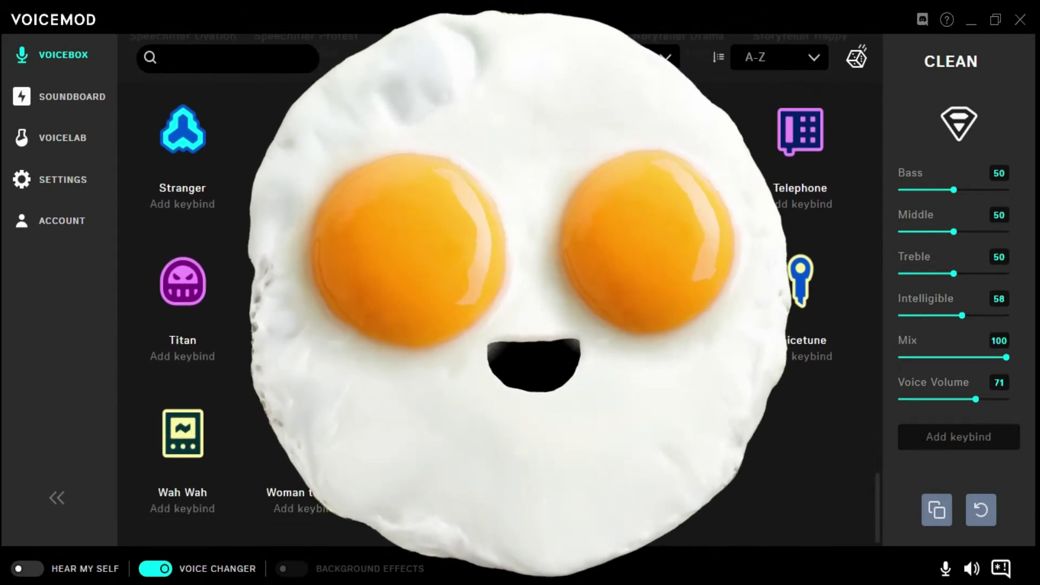
pyautogui.scroll(12, 472, 233)
pyautogui.scroll(15, 430, 352)
pyautogui.scroll(-18, 429, 352)
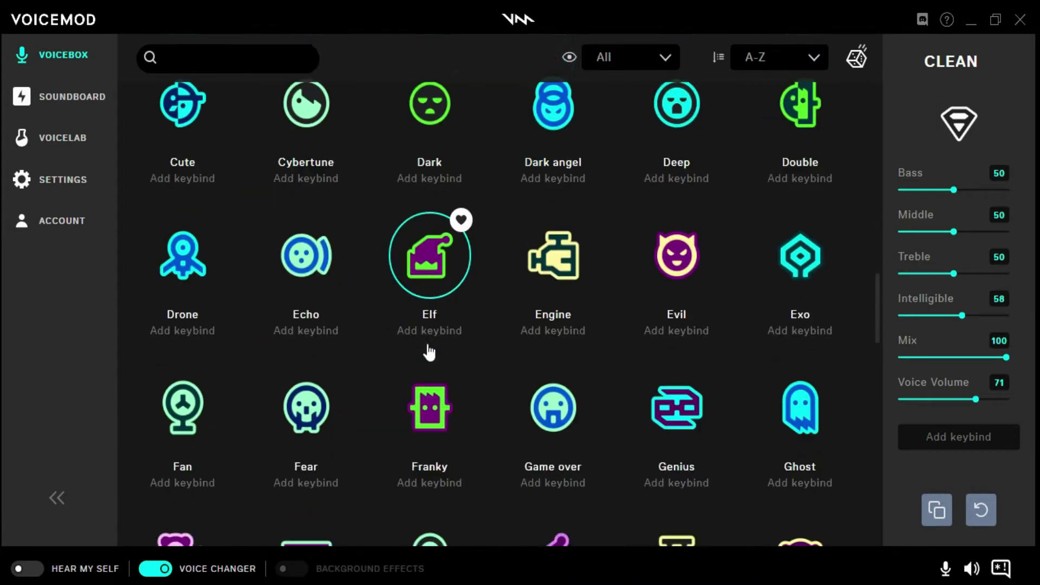
pyautogui.scroll(-5, 428, 345)
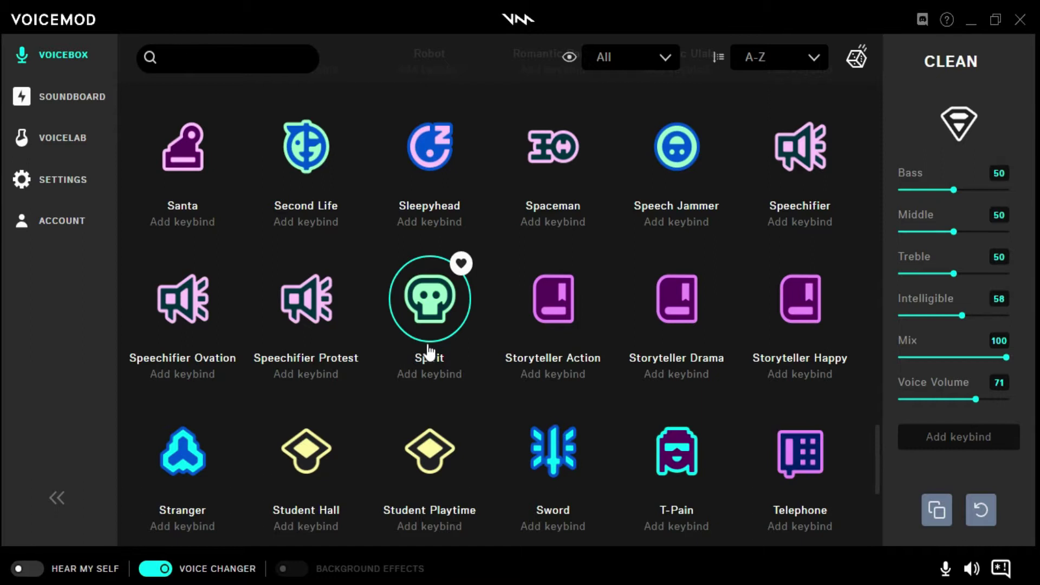
pyautogui.scroll(-6, 429, 352)
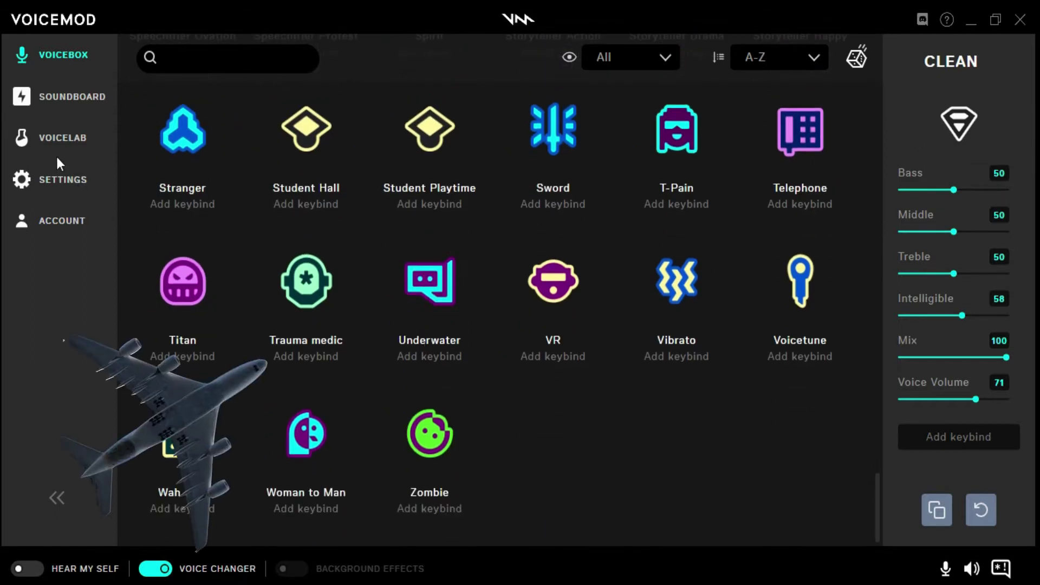
# - View the Soundboard page, then open Voicelab and decline enabling Hear Myself and Voice Changer
pyautogui.click(69, 97)
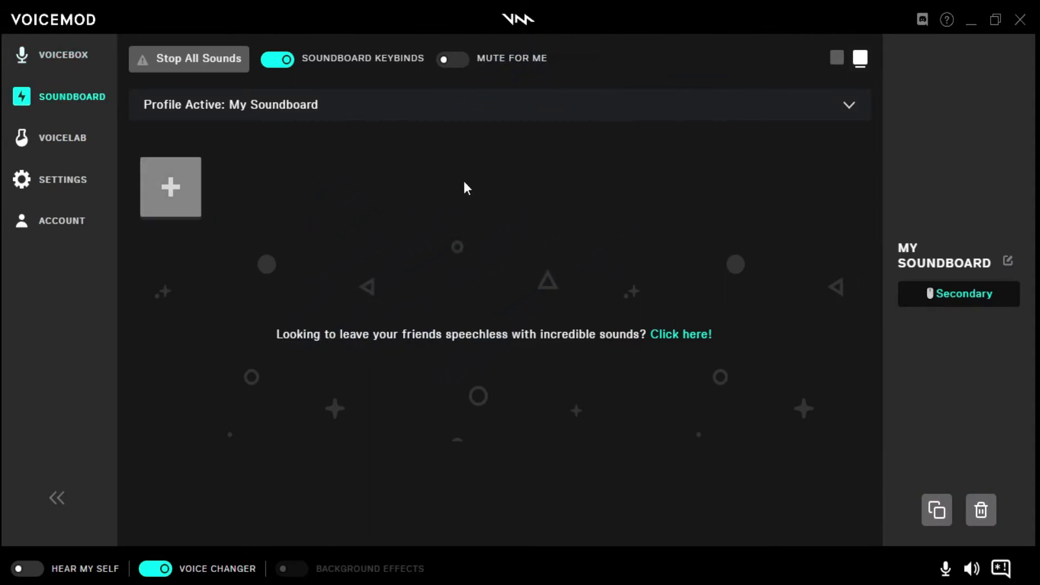
pyautogui.click(52, 137)
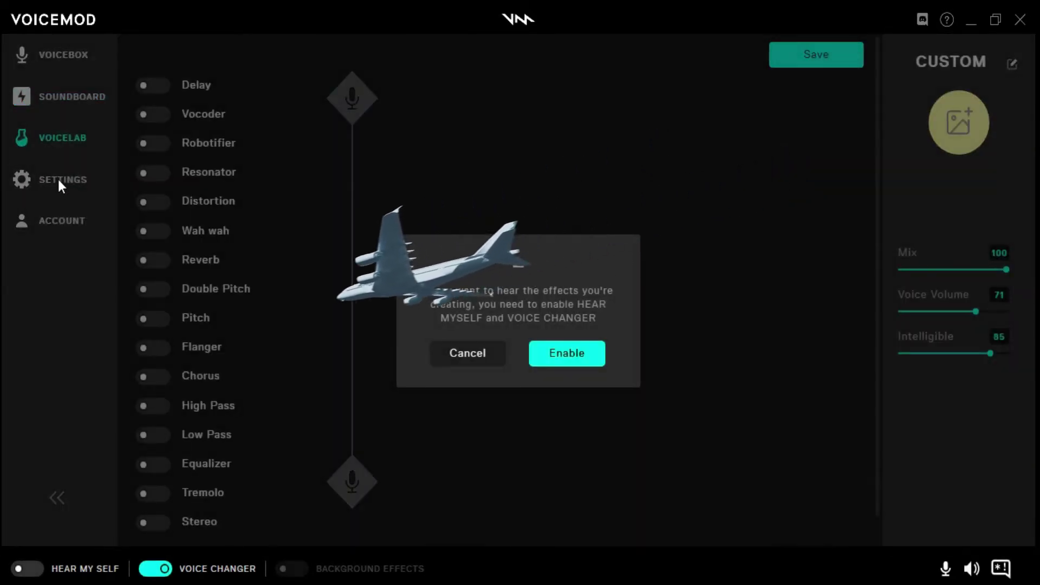
pyautogui.click(460, 358)
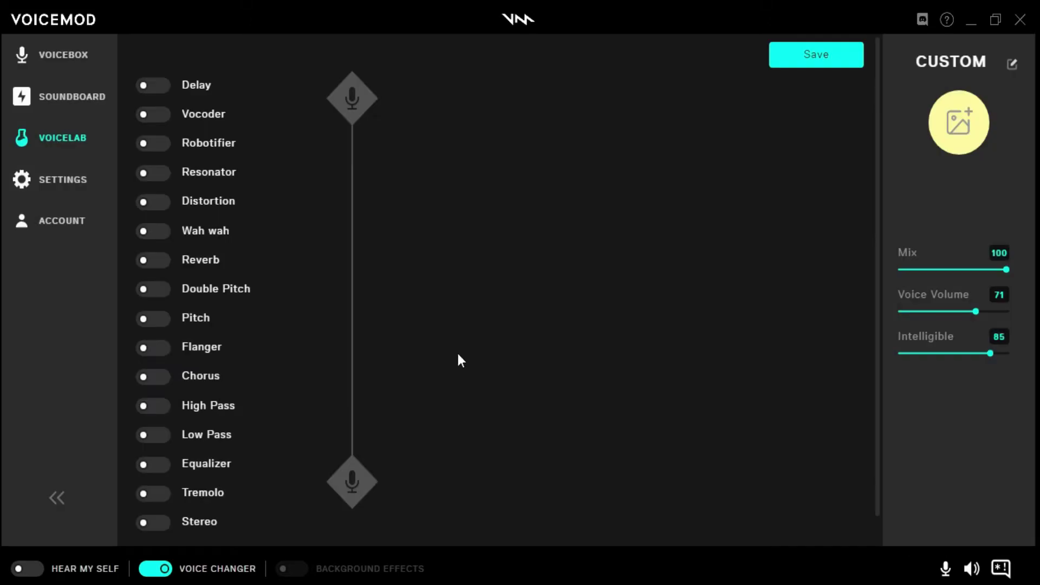
# - Review the input and output devices and their volume levels in the audio settings
pyautogui.click(48, 181)
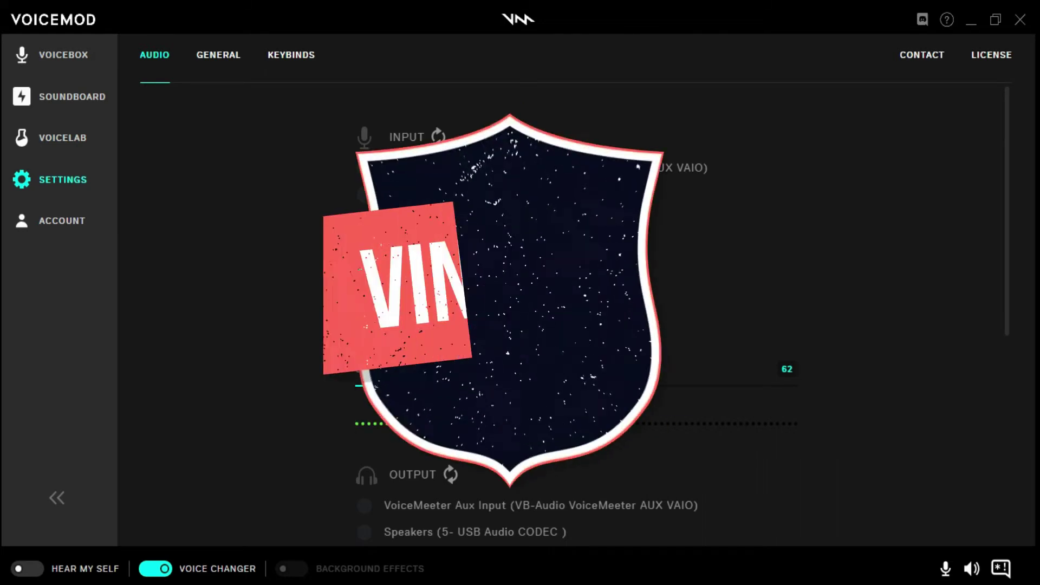
pyautogui.scroll(-3, 555, 292)
pyautogui.scroll(-5, 574, 303)
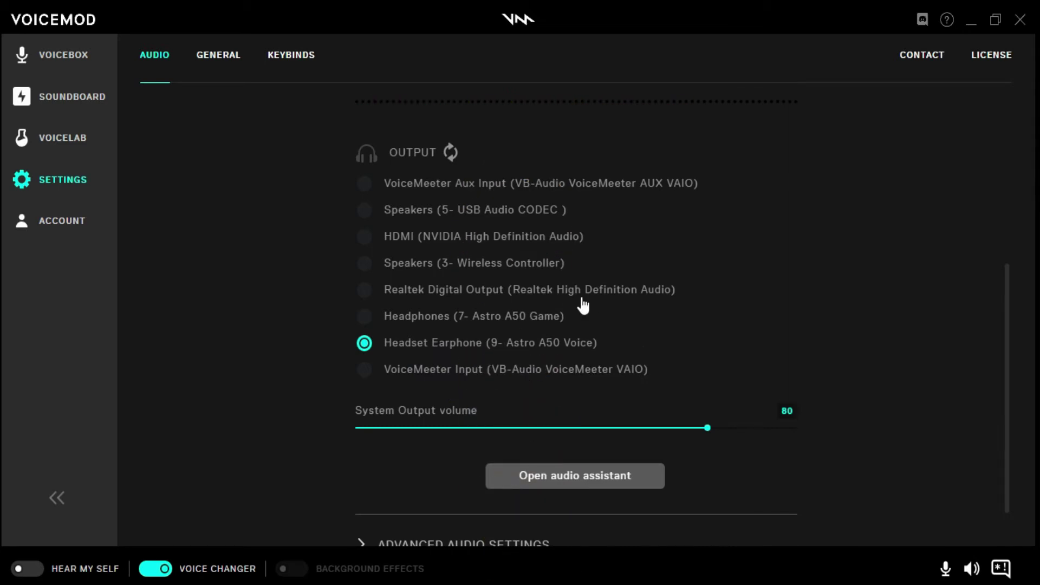
pyautogui.scroll(3, 581, 301)
pyautogui.scroll(-3, 585, 303)
pyautogui.scroll(-1, 745, 246)
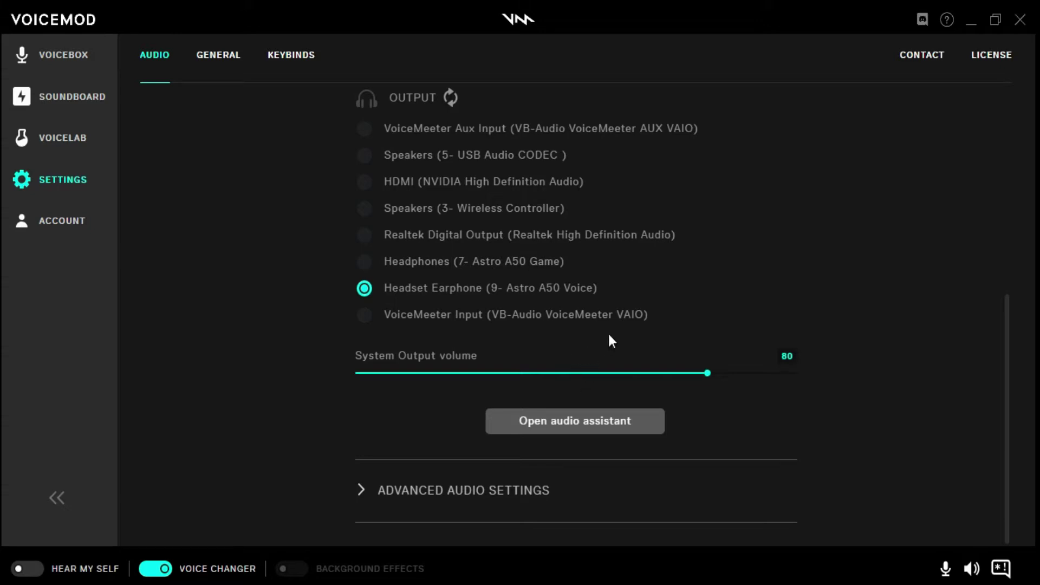
pyautogui.scroll(4, 620, 332)
pyautogui.scroll(2, 672, 314)
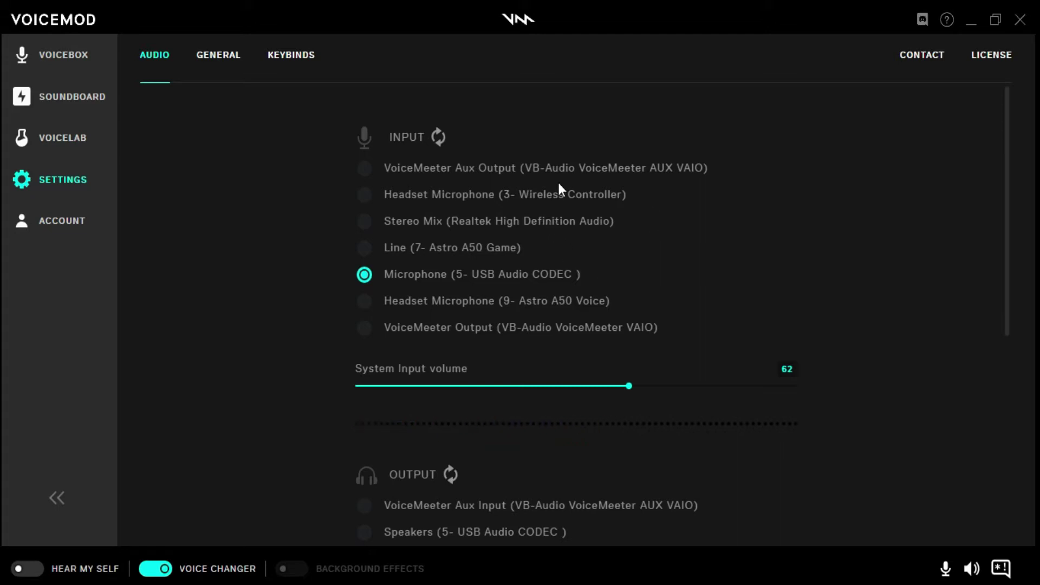
pyautogui.scroll(-5, 661, 249)
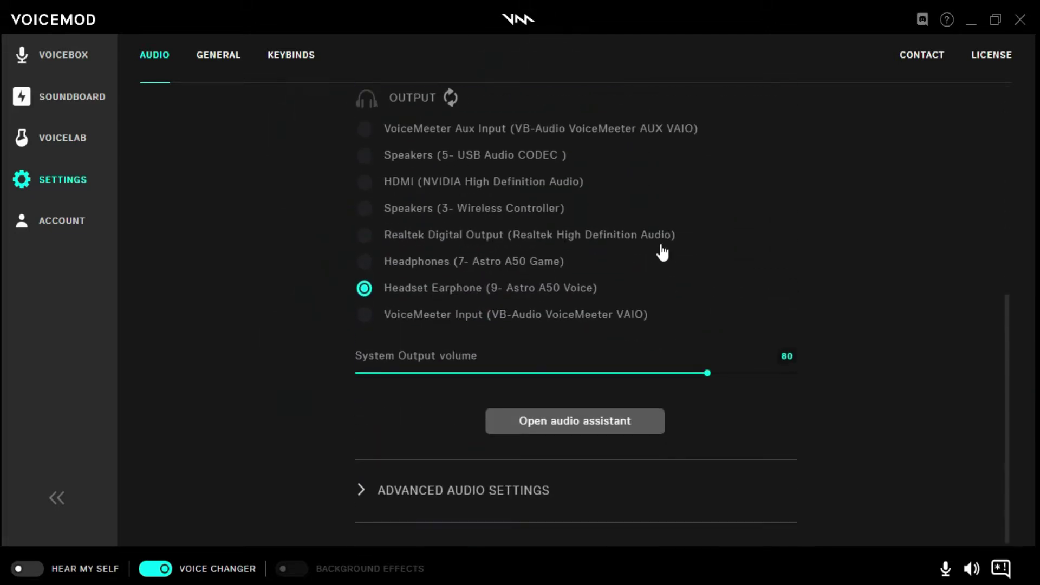
pyautogui.scroll(5, 662, 249)
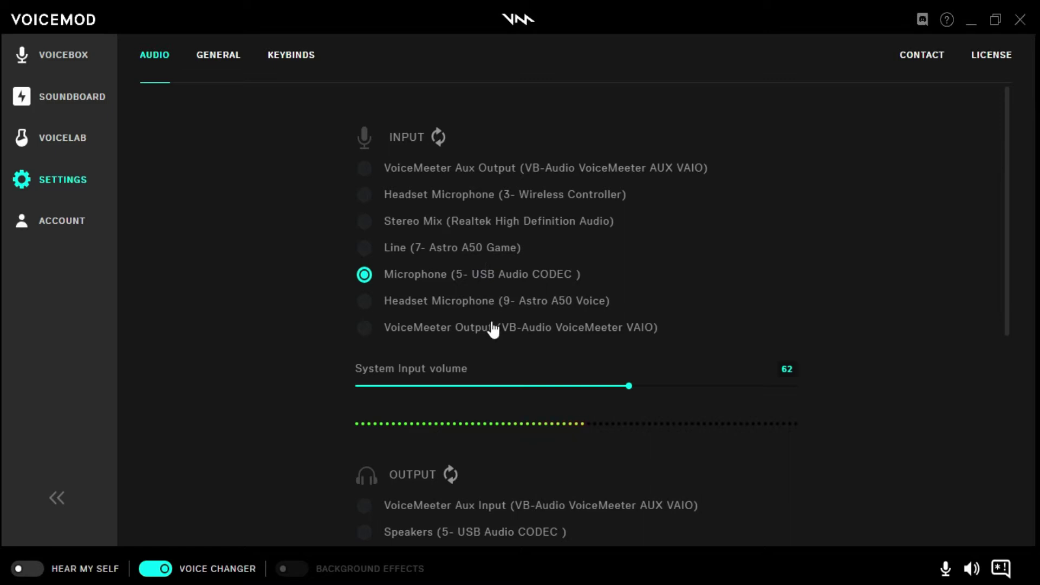
pyautogui.scroll(-7, 694, 322)
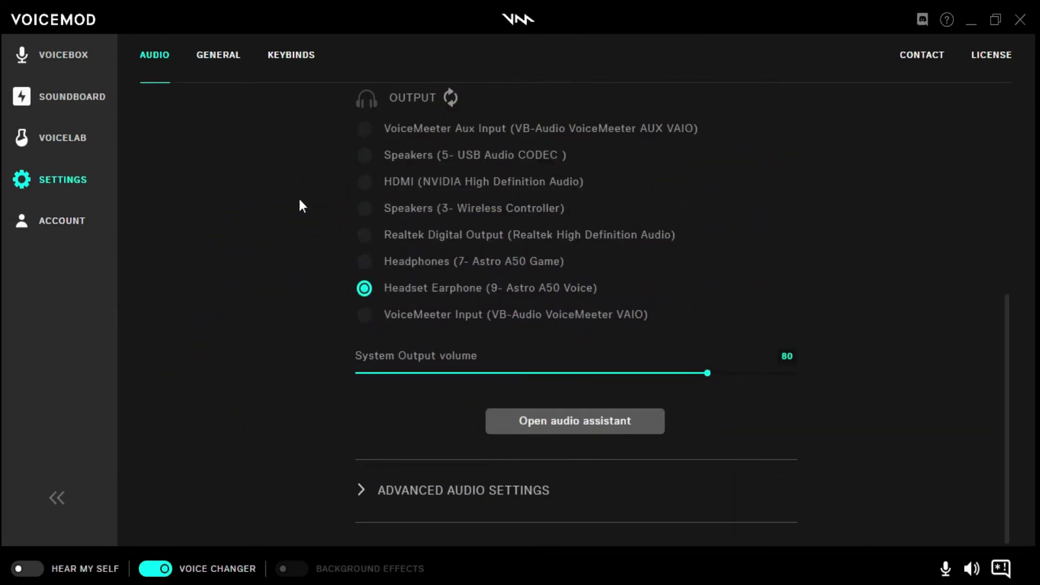
# - Review the general settings, from the startup options to the export/import section
pyautogui.click(219, 57)
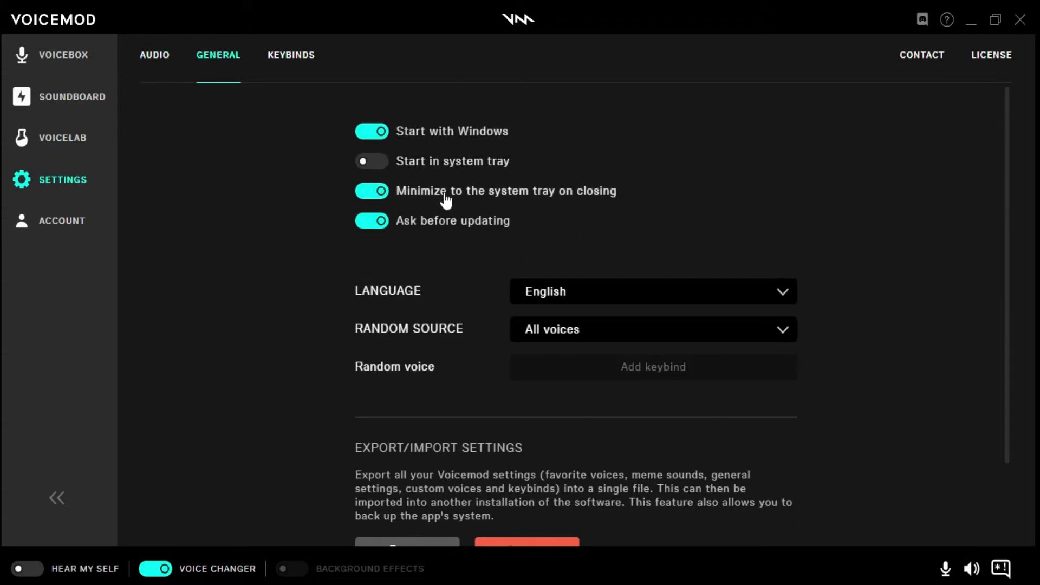
pyautogui.scroll(-2, 469, 249)
pyautogui.scroll(-1, 470, 252)
pyautogui.scroll(3, 426, 385)
# - Review the system keybinds assigned to the voice changer and Hear my self functions
pyautogui.click(291, 56)
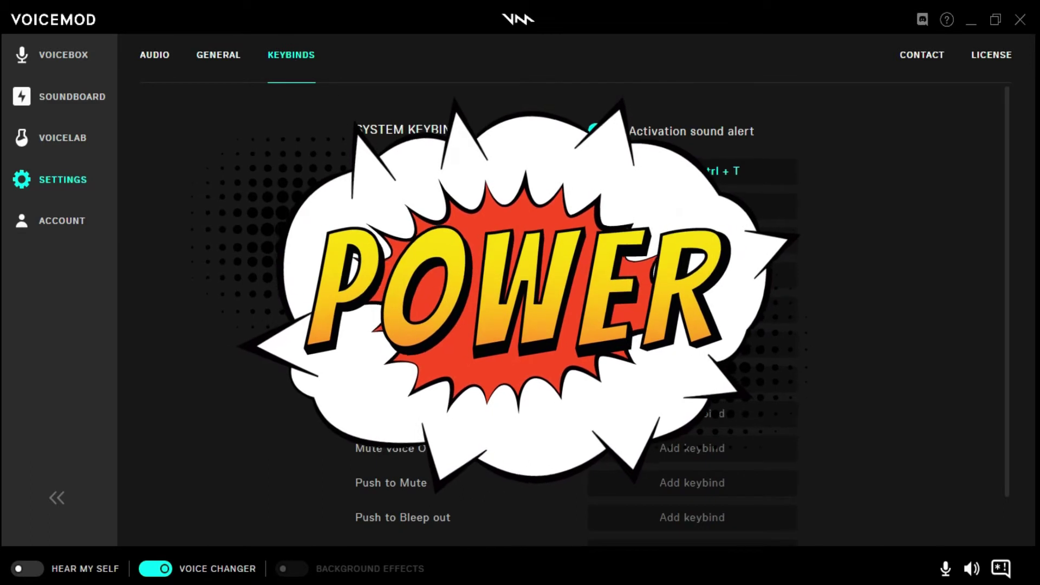
pyautogui.scroll(-1, 541, 298)
pyautogui.scroll(1, 541, 298)
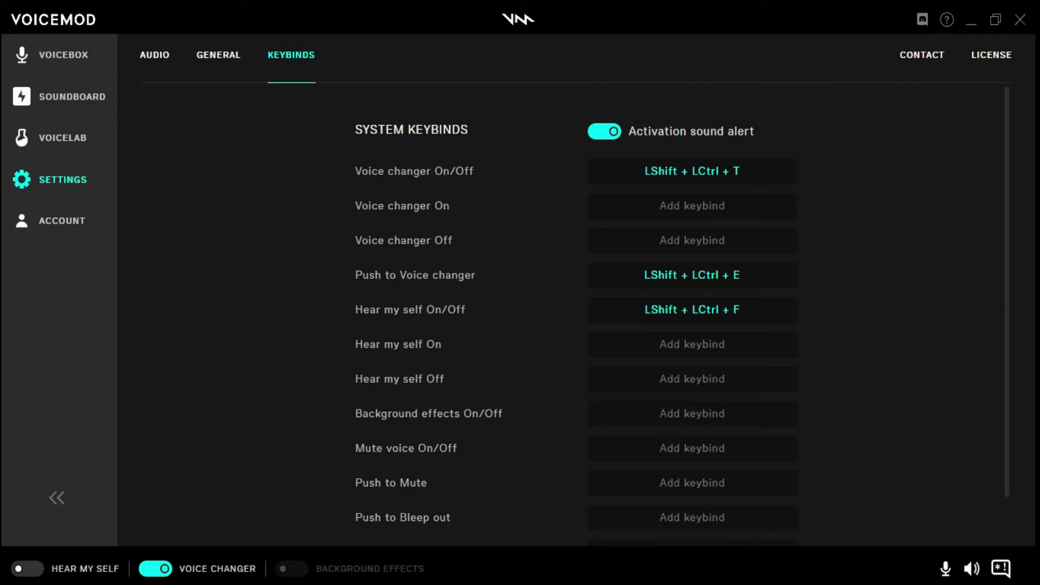
# - Switch to Stream Deck and view the voice changer configuration of the Baby key
pyautogui.click(798, 584)
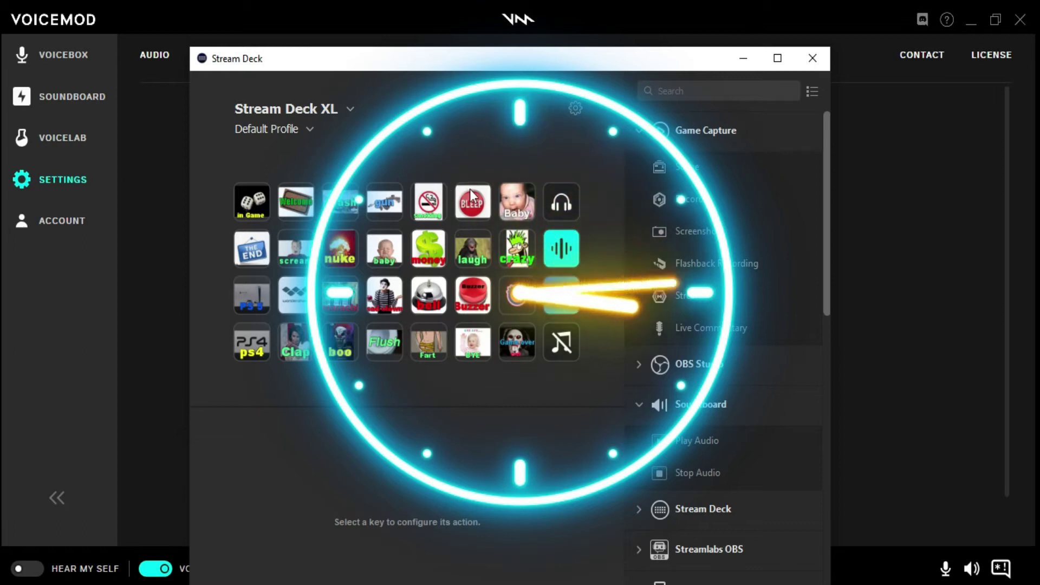
pyautogui.click(515, 210)
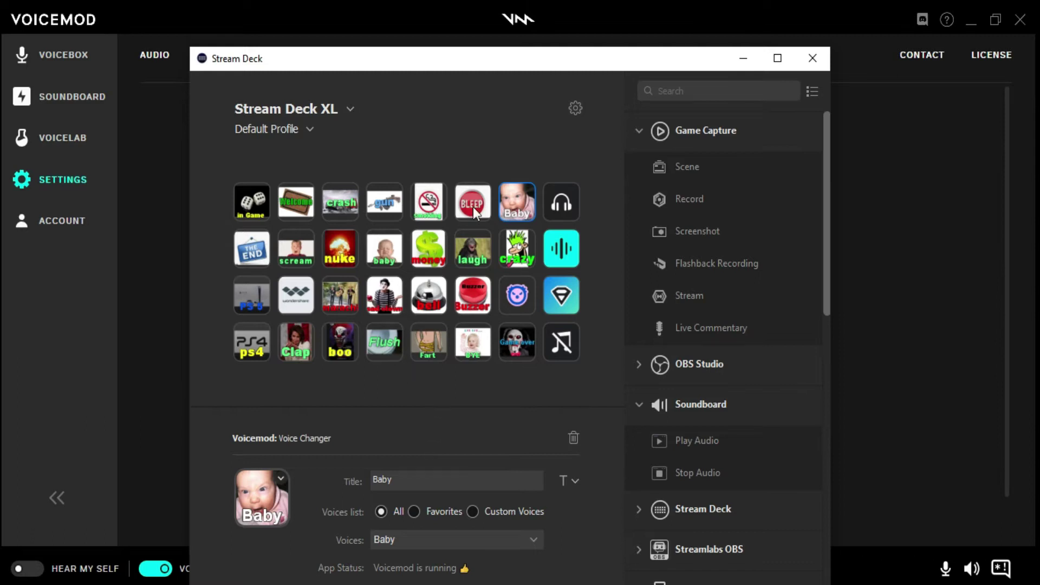
# - Show the laugh key's audio settings in the maximized window and inspect its available output devices
pyautogui.click(467, 259)
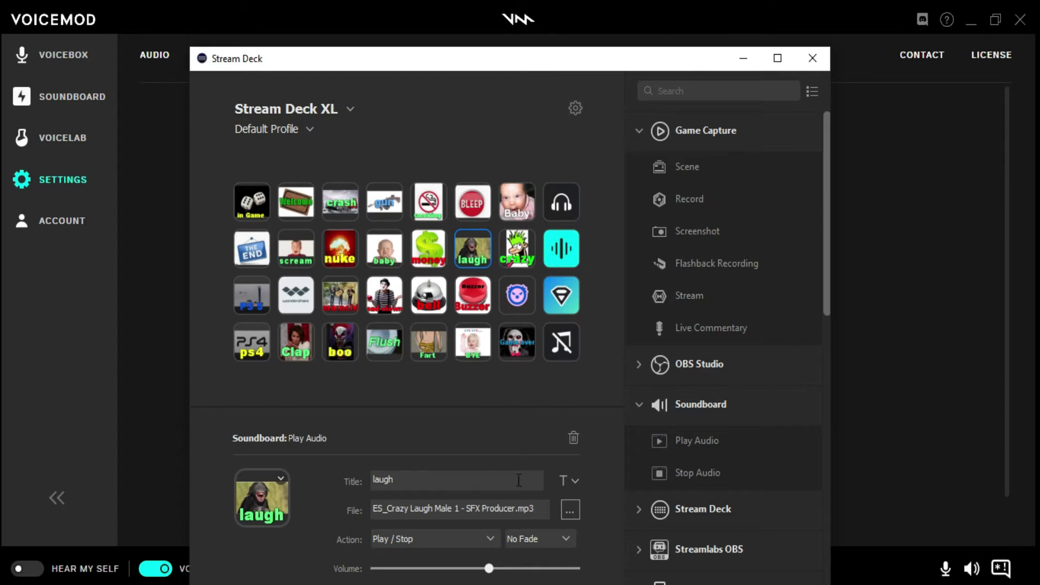
pyautogui.click(777, 58)
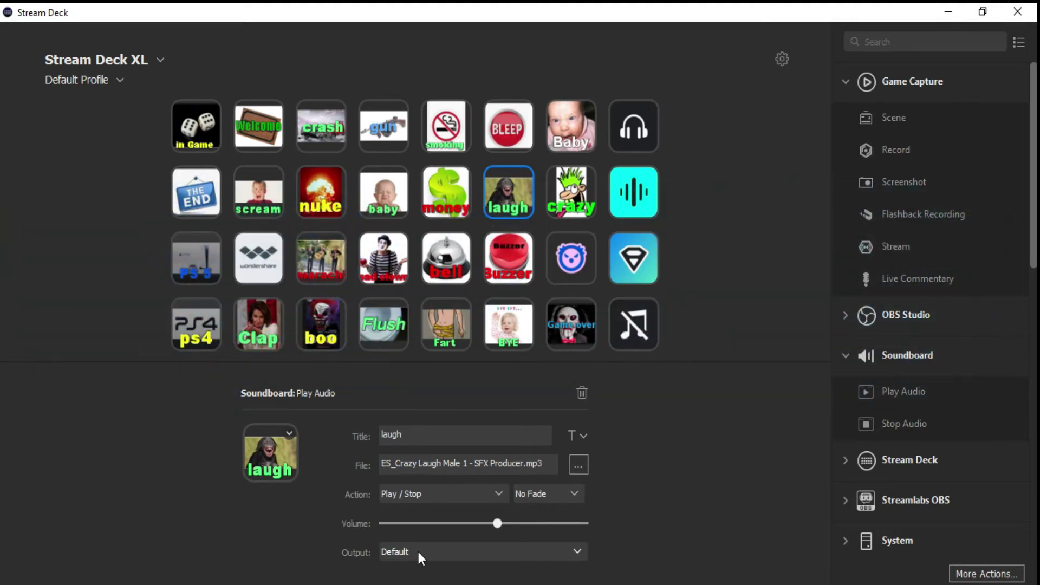
pyautogui.click(418, 551)
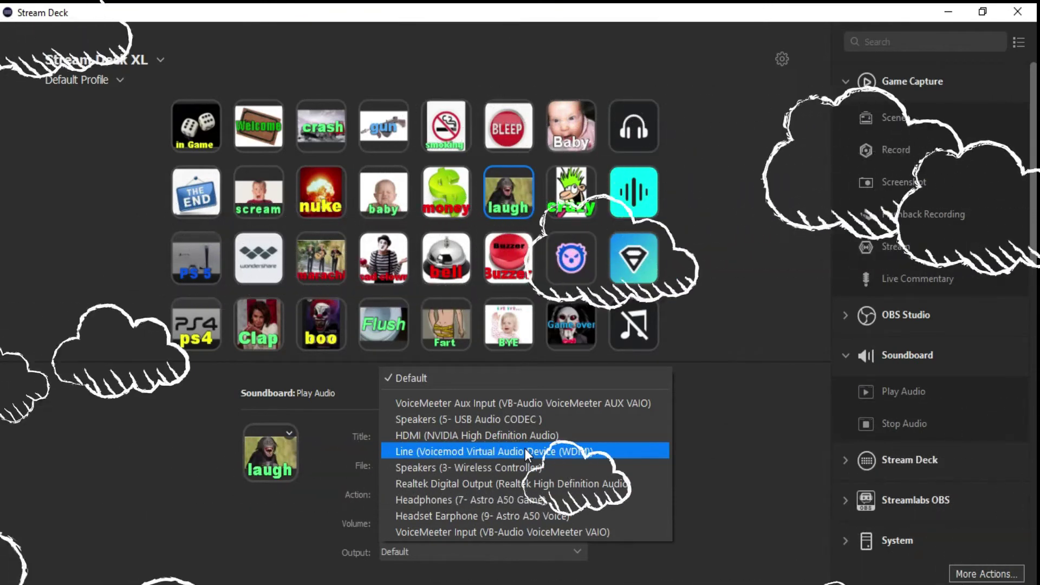
pyautogui.click(385, 265)
# - Select the sad clown key and inspect the playback actions available for its sound
pyautogui.click(384, 262)
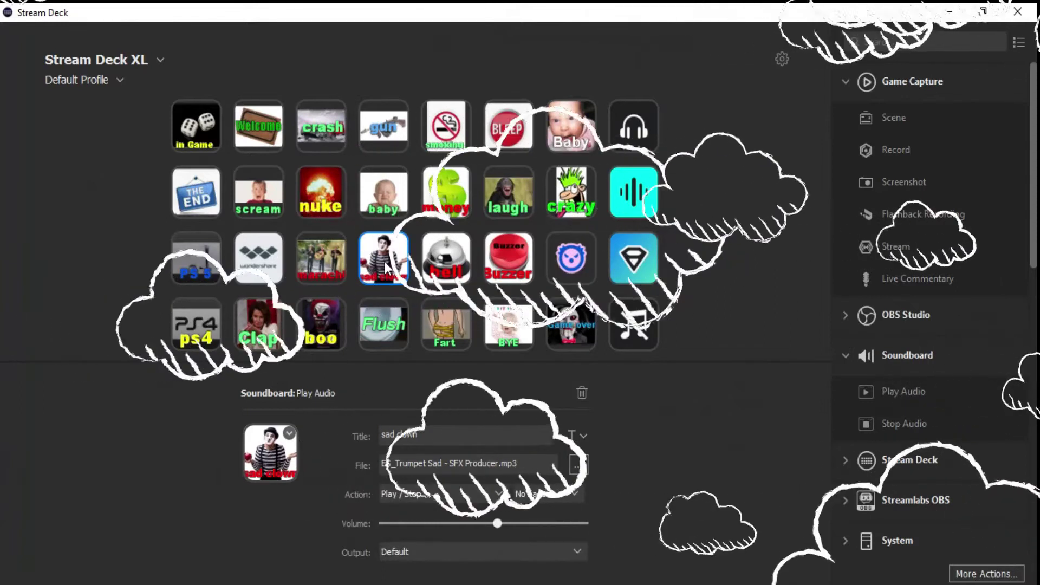
pyautogui.click(412, 495)
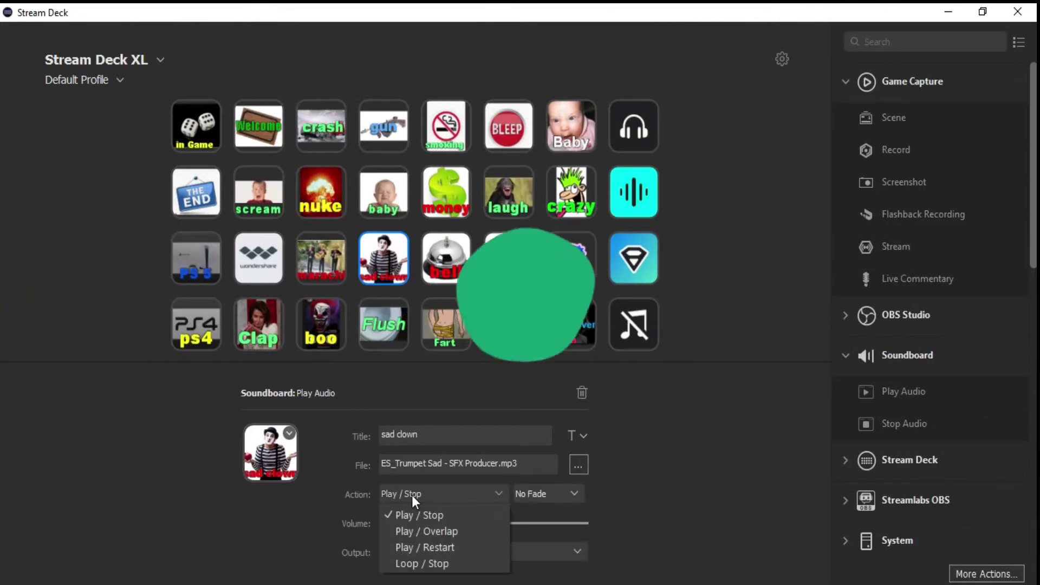
pyautogui.click(411, 495)
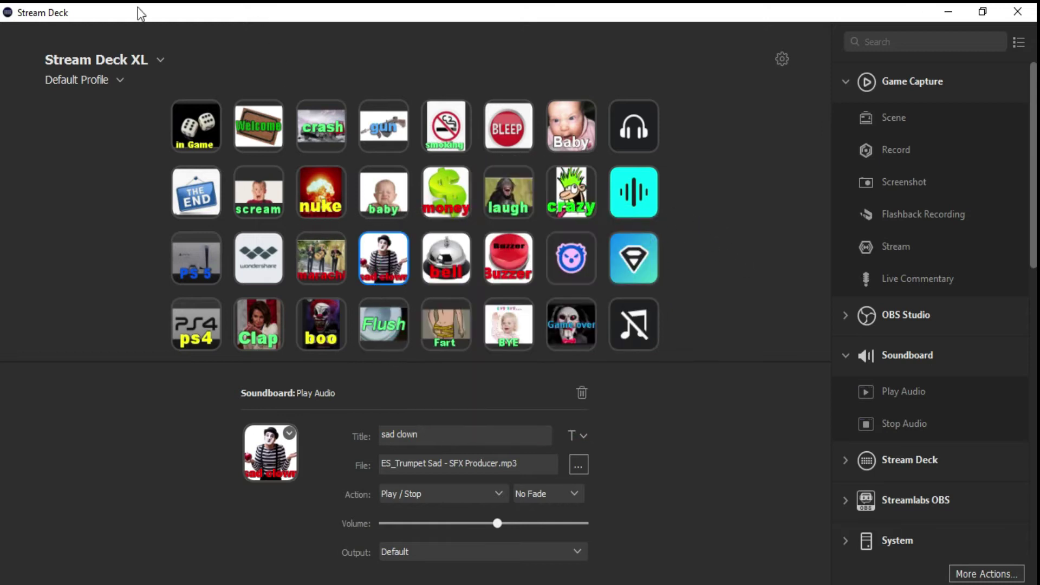
# - Switch to the wondershare settings profile and view the crash key's audio settings
pyautogui.click(92, 79)
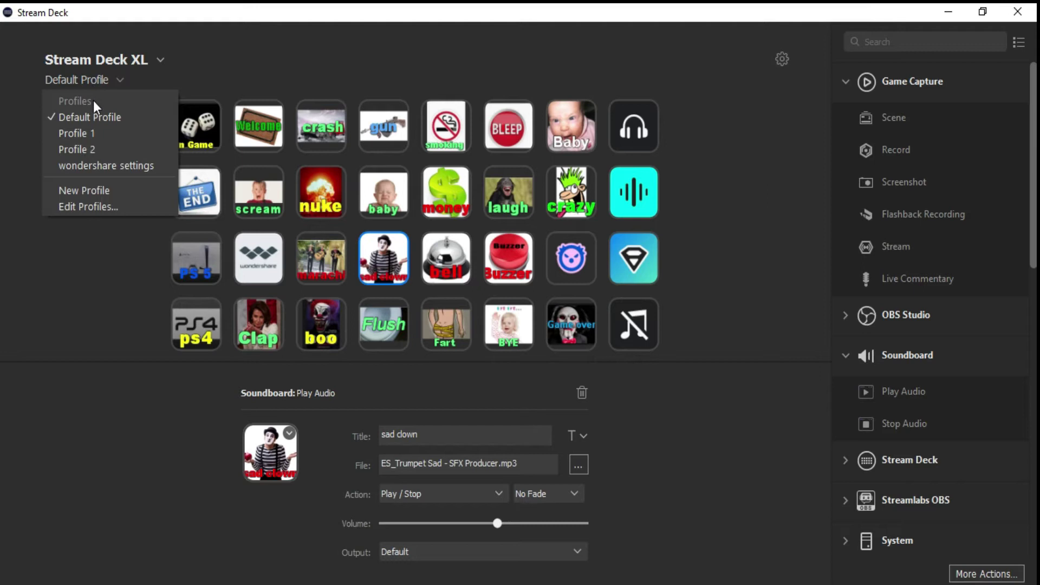
pyautogui.click(88, 165)
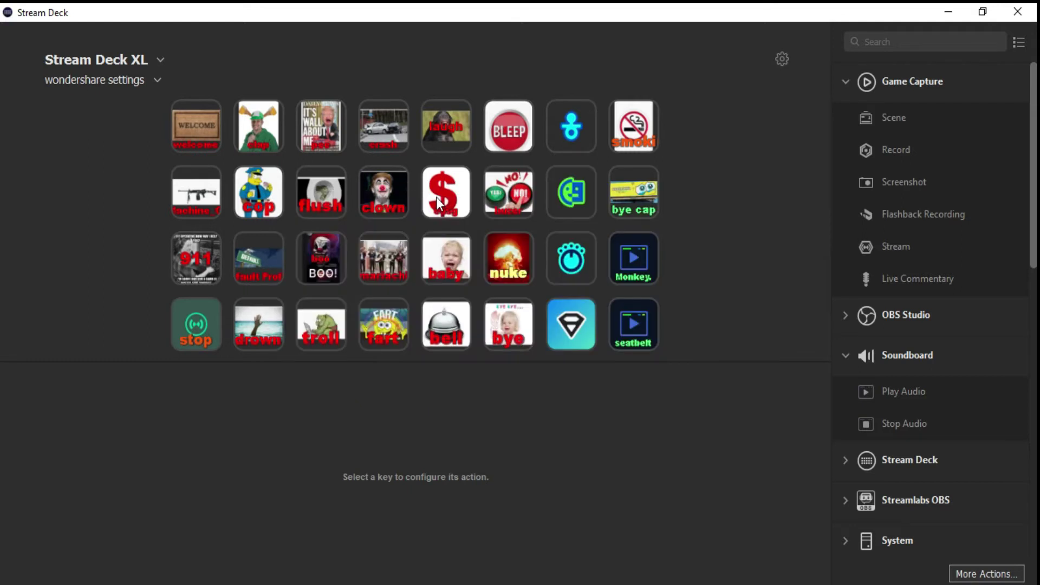
pyautogui.click(387, 134)
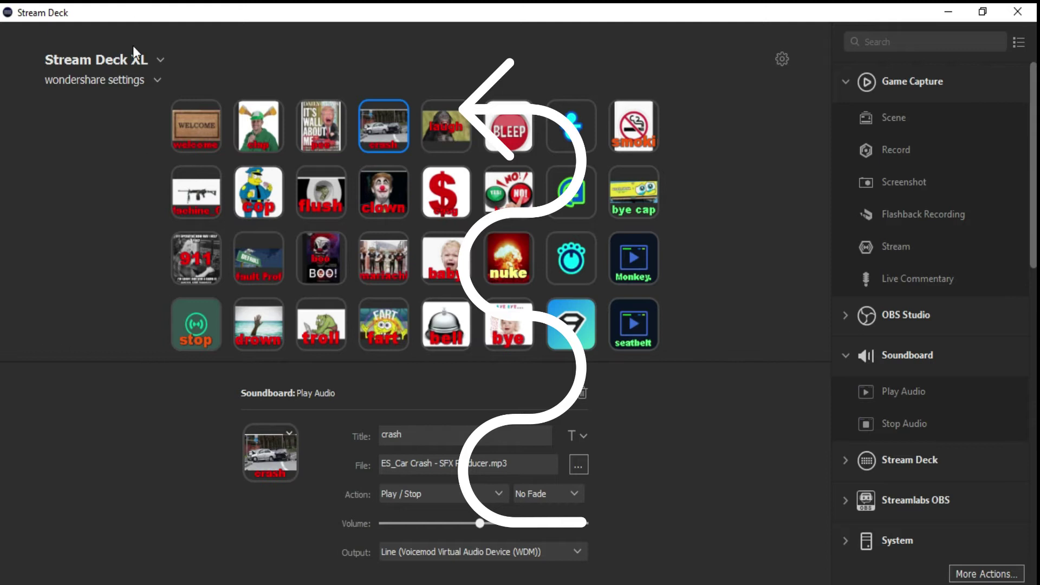
# - Switch to Profile 1 and add a Soundboard Play Audio action to the empty key beside Nanny
pyautogui.click(121, 80)
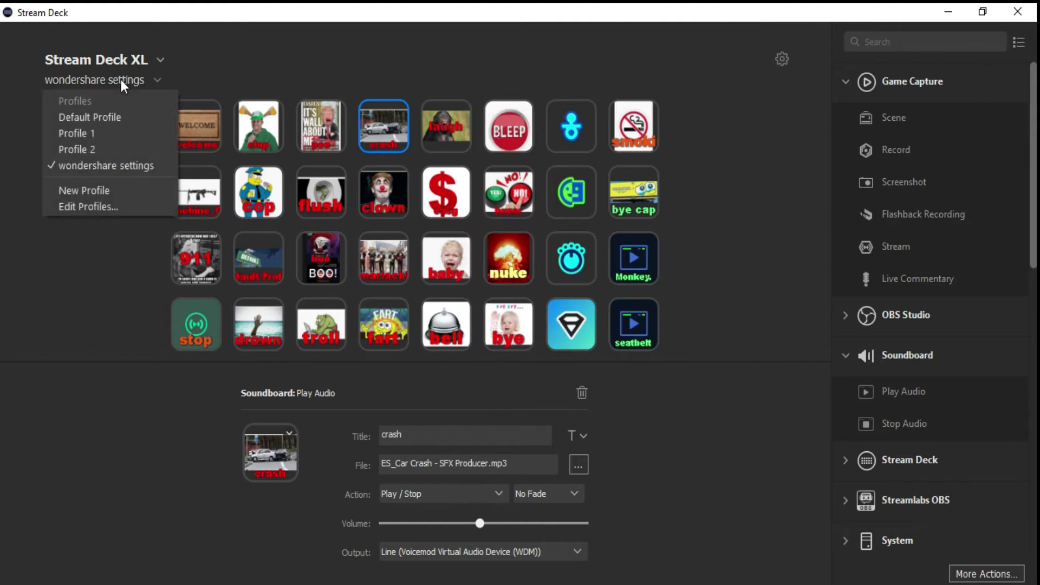
pyautogui.click(92, 138)
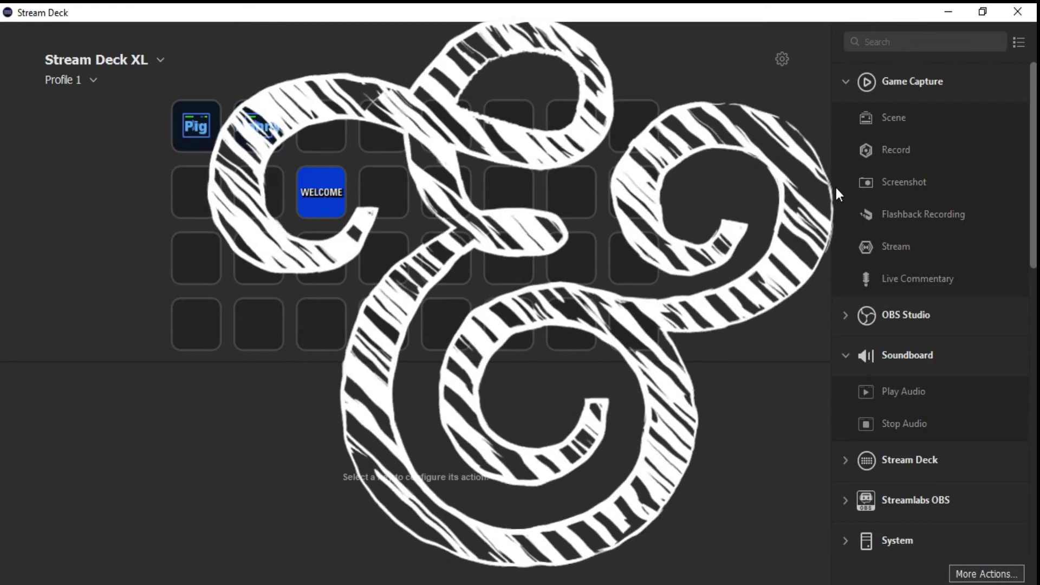
pyautogui.click(919, 359)
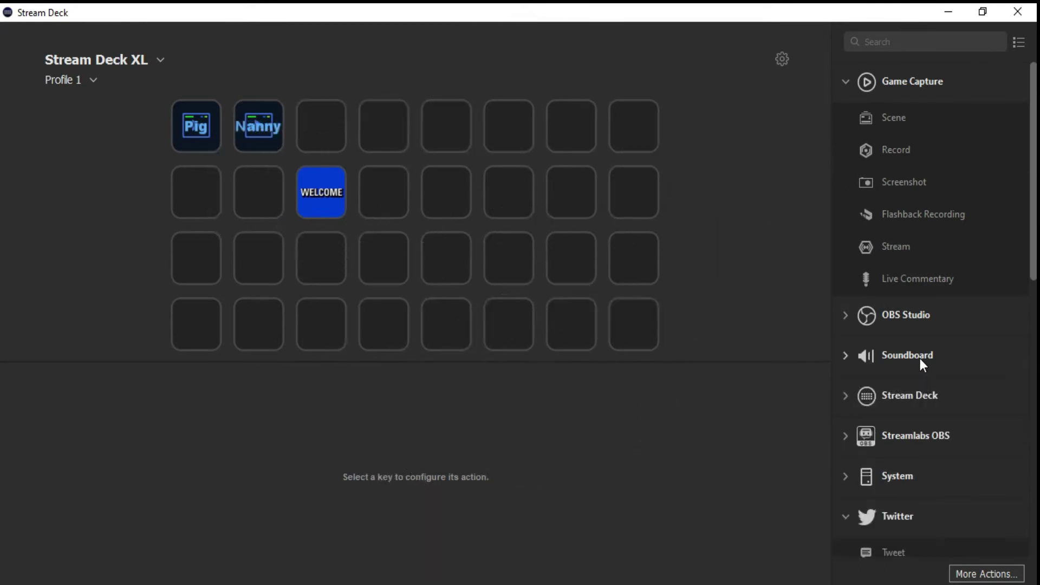
pyautogui.click(920, 358)
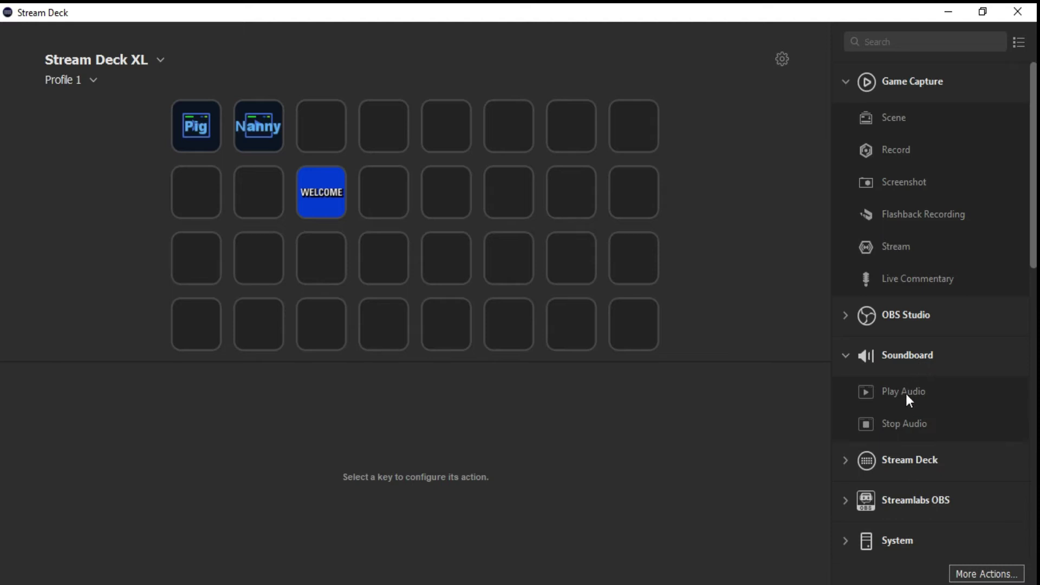
pyautogui.moveTo(906, 393); pyautogui.dragTo(323, 126)
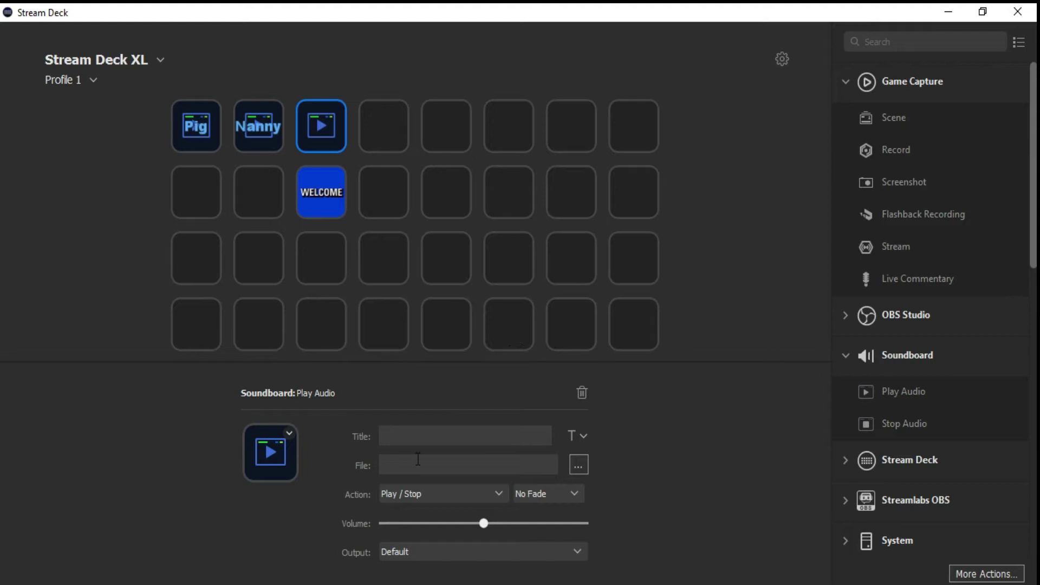
# - Browse for the new key's audio file in the USB20FD > music > epic Sounds effects folder on Local Disk (G:)
pyautogui.click(577, 467)
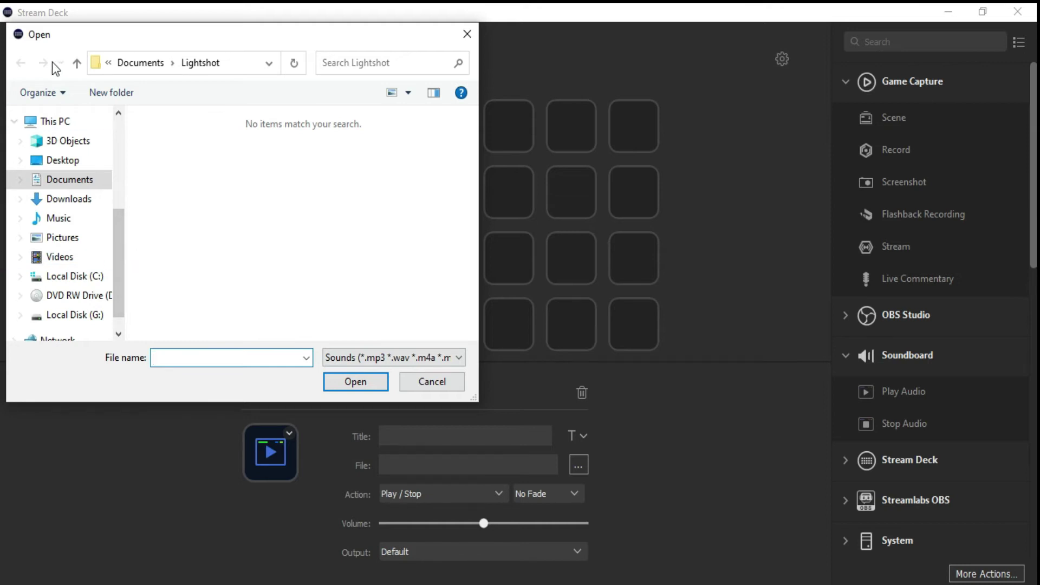
pyautogui.click(85, 316)
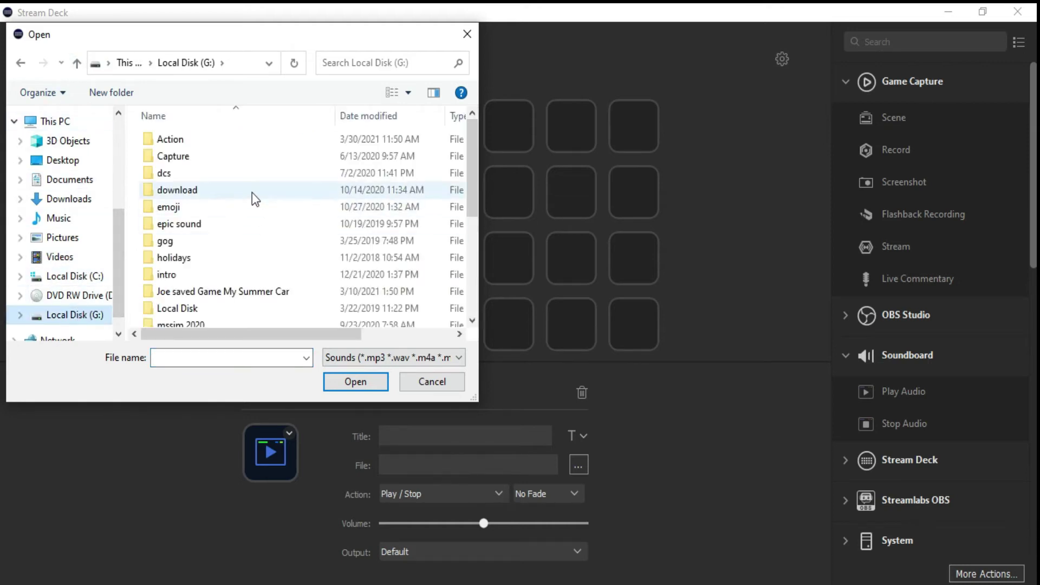
pyautogui.scroll(-3, 243, 201)
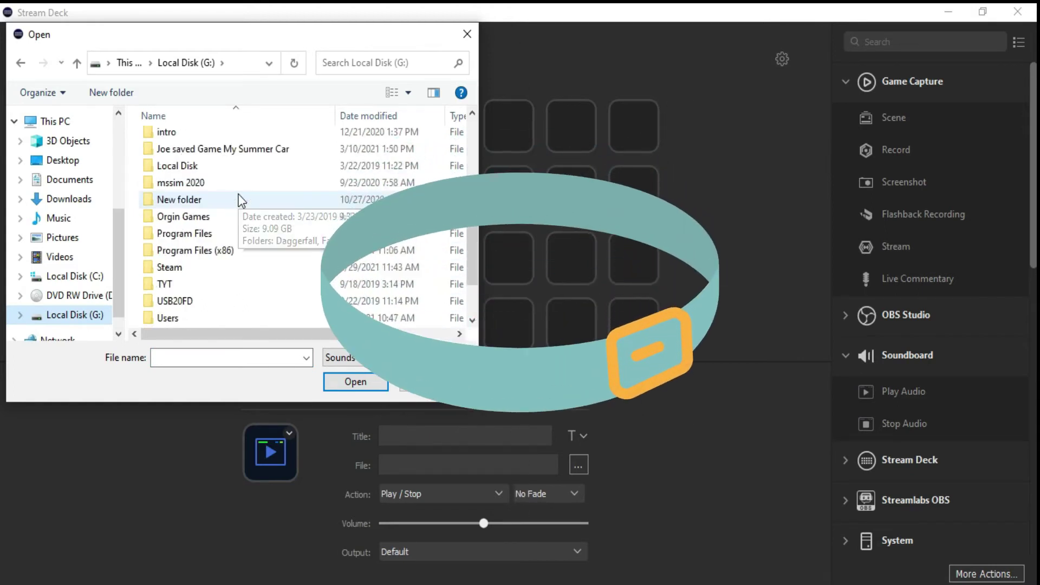
pyautogui.doubleClick(181, 300)
pyautogui.doubleClick(169, 139)
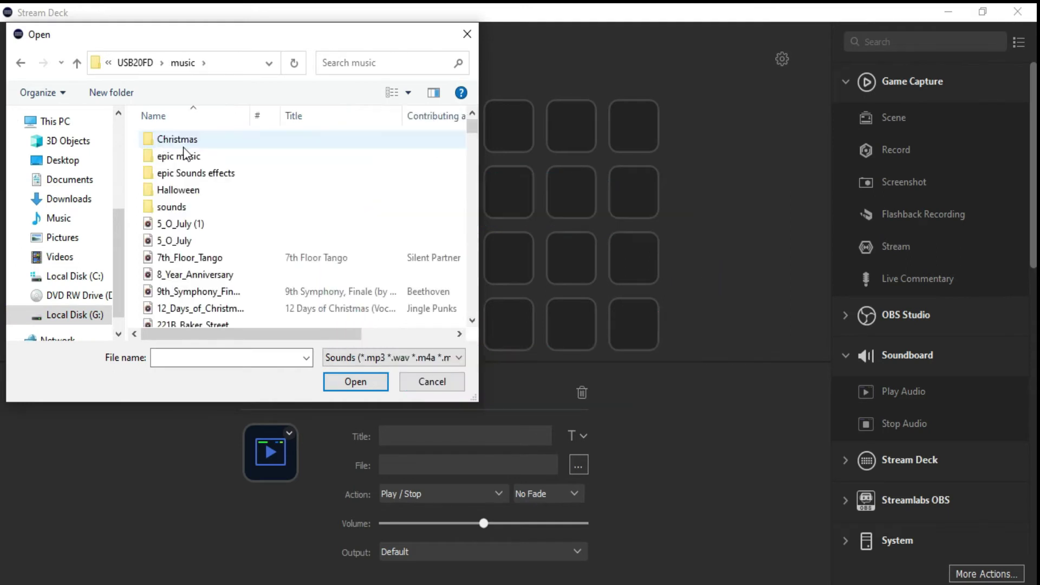
pyautogui.click(196, 174)
pyautogui.doubleClick(194, 172)
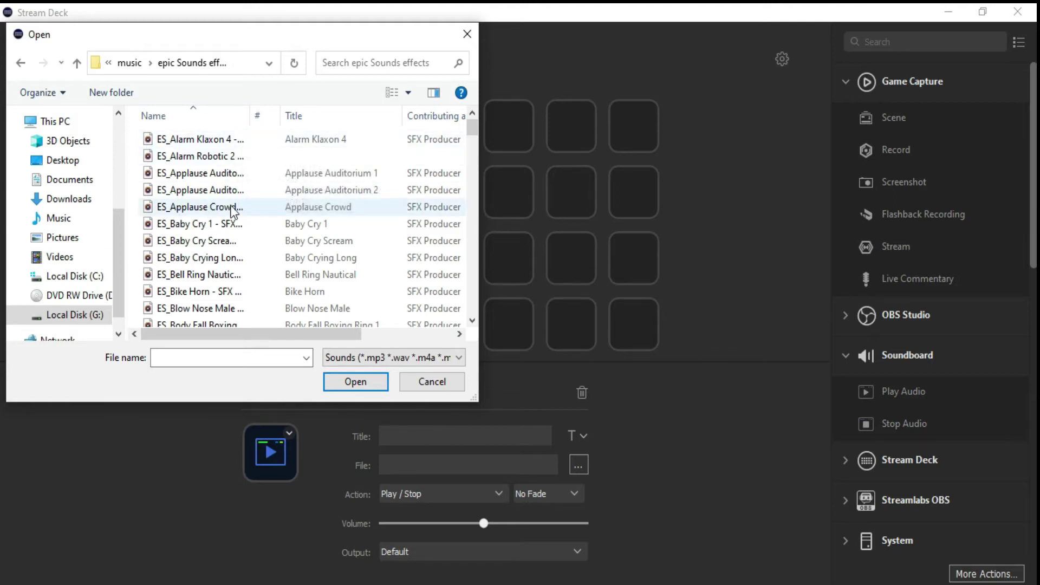
# - Preview the ES_Bike Horn sound file in Groove Music and close the player
pyautogui.scroll(-1, 230, 206)
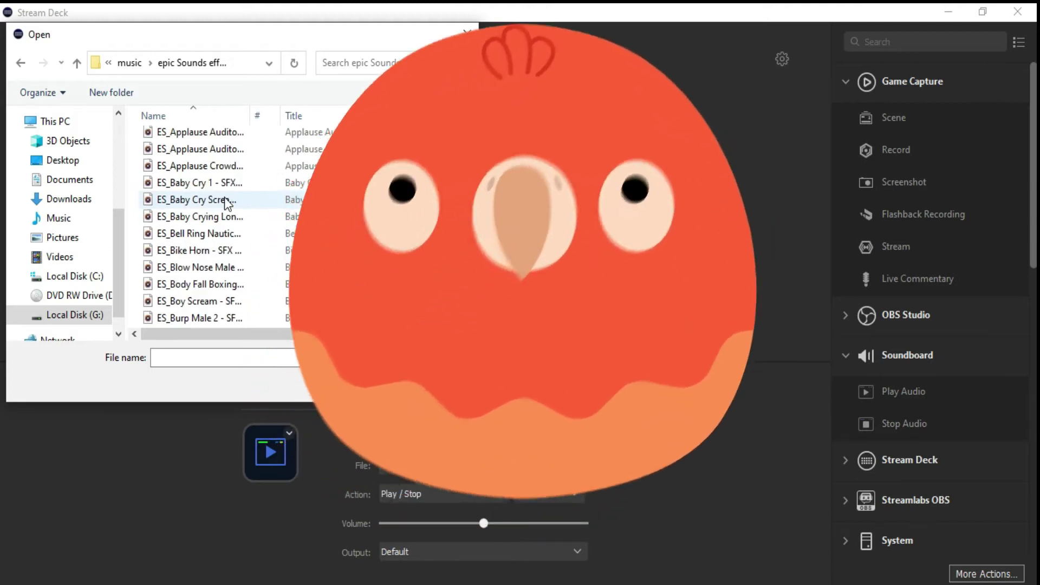
pyautogui.scroll(-2, 226, 202)
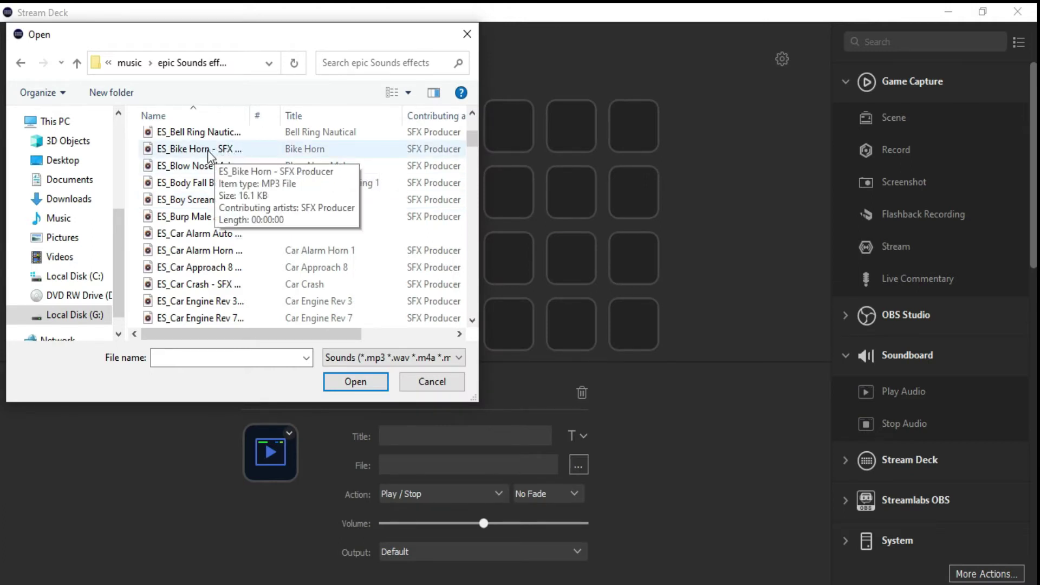
pyautogui.click(207, 150)
pyautogui.rightClick(207, 148)
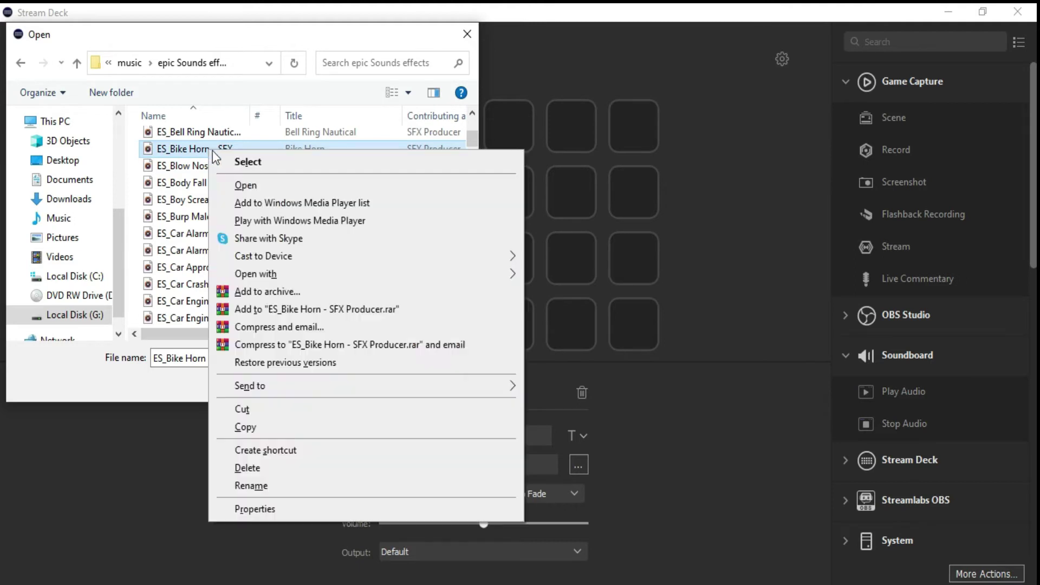
pyautogui.click(261, 185)
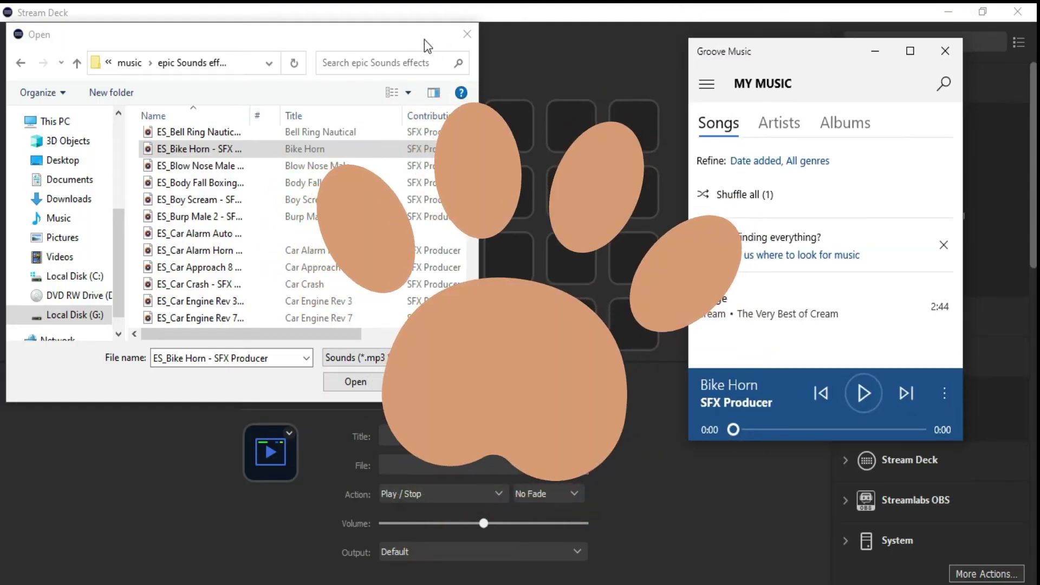
pyautogui.click(945, 51)
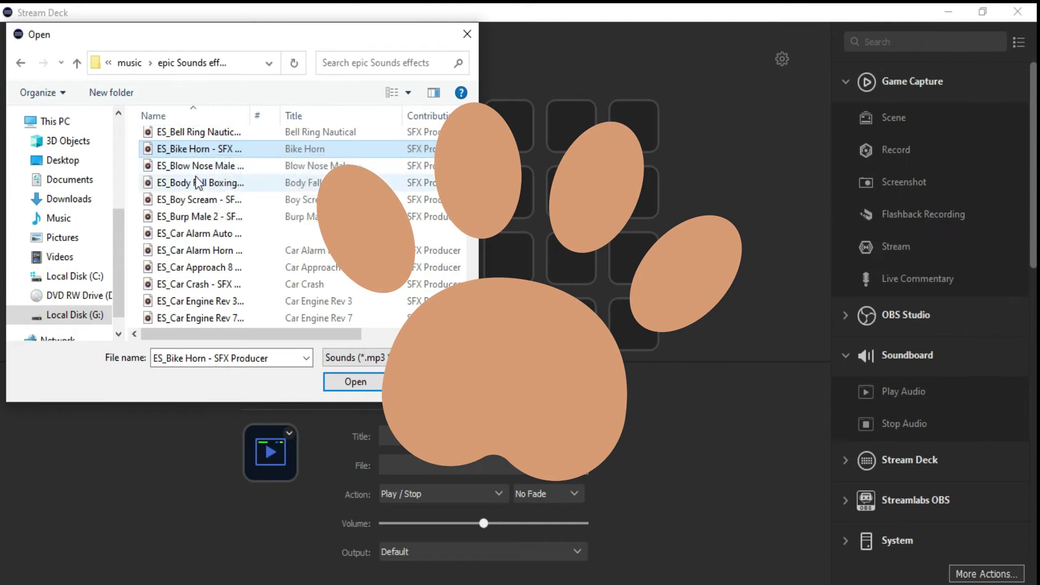
# - Find the ES_Car Fail To Start 2 sound file, preview it in Groove Music and close the player
pyautogui.scroll(-1, 208, 199)
pyautogui.scroll(-2, 208, 199)
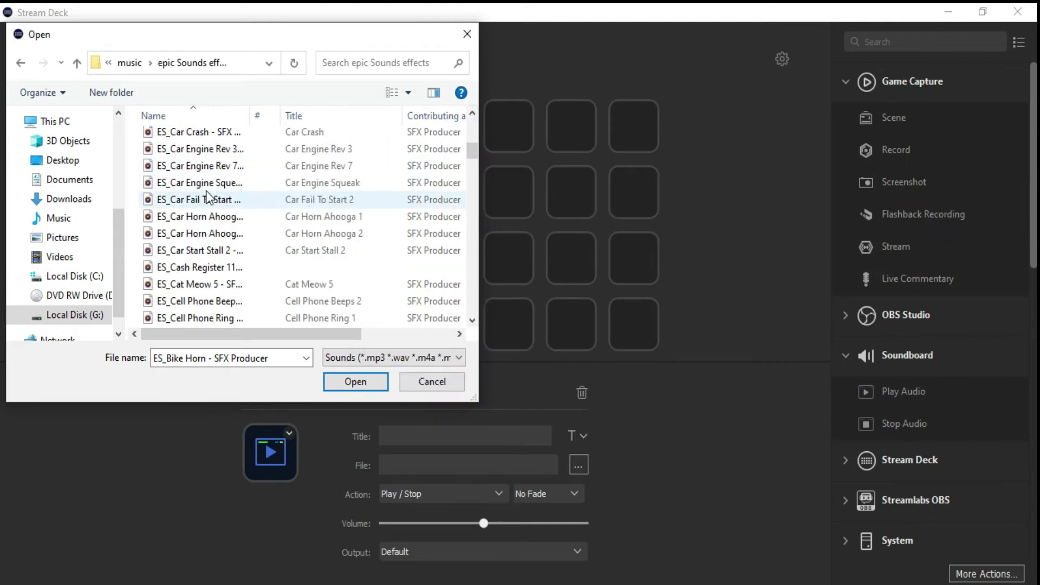
pyautogui.scroll(1, 207, 197)
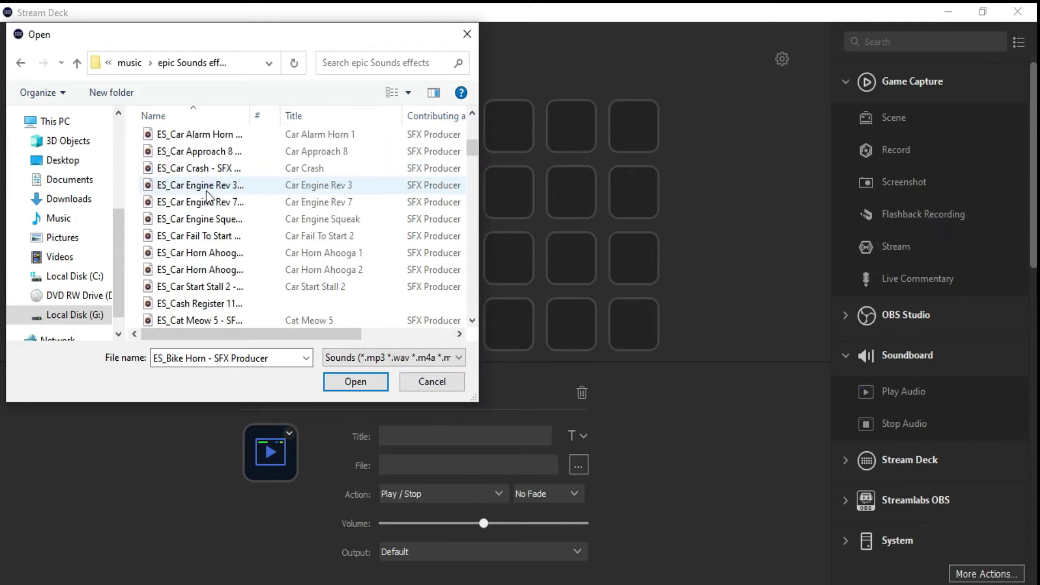
pyautogui.click(202, 236)
pyautogui.rightClick(201, 235)
pyautogui.click(241, 259)
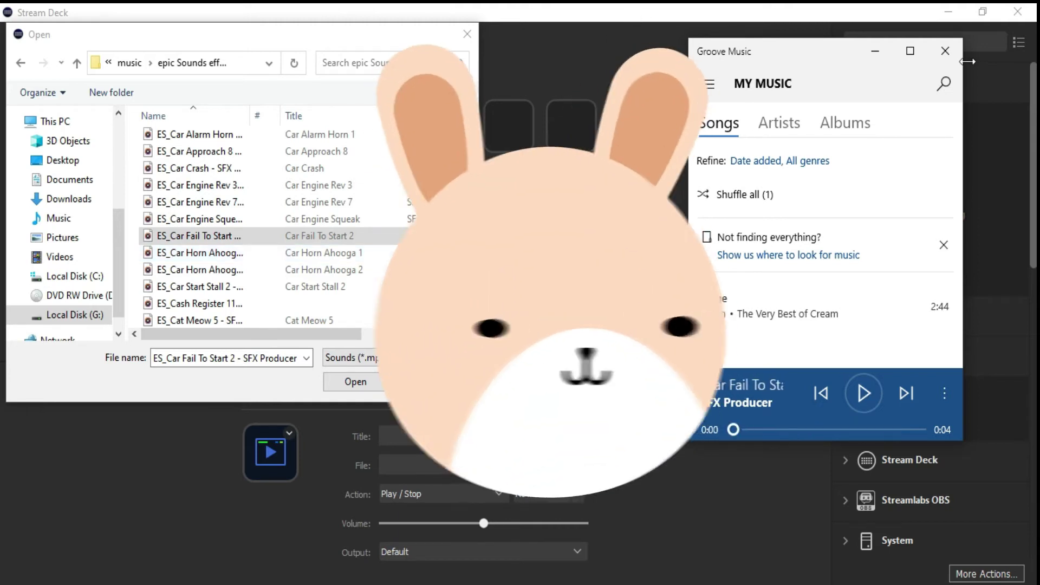
pyautogui.click(944, 51)
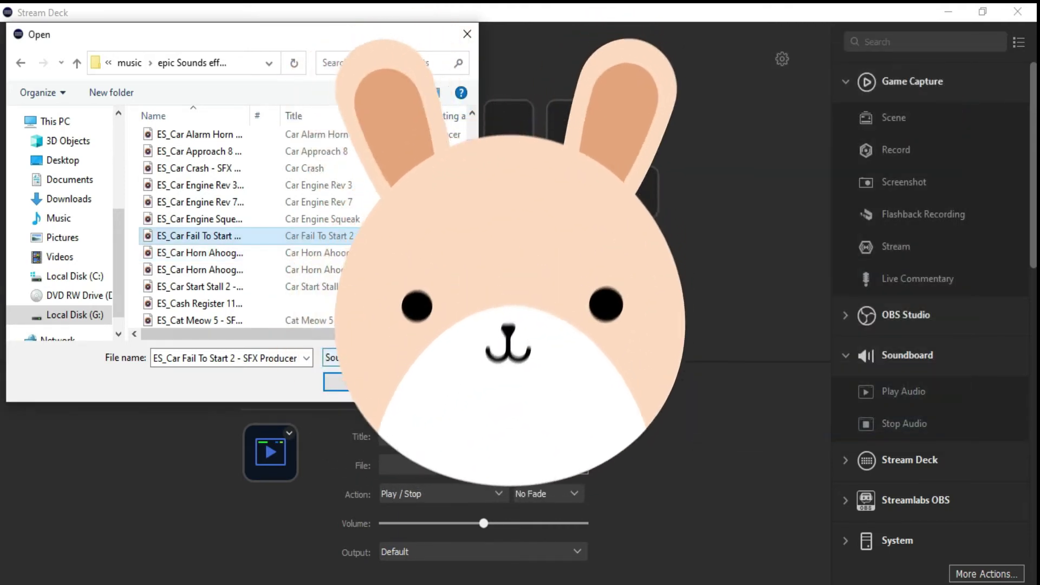
# - Assign the ES_Car Fail To Start 2 file to the key and set its output to Line (Voicemod Virtual Audio Device (WDM))
pyautogui.press('Return')
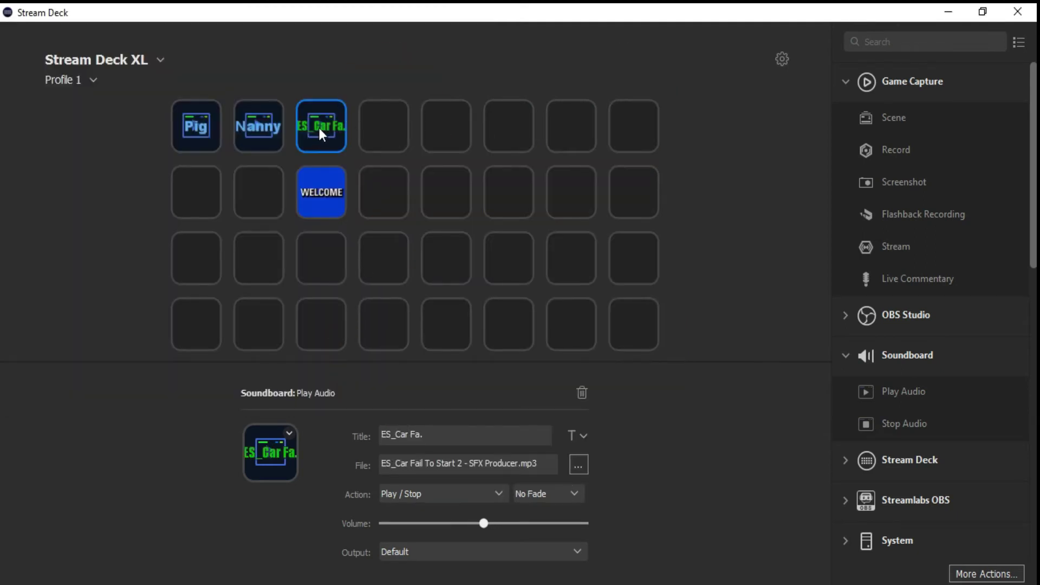
pyautogui.click(511, 548)
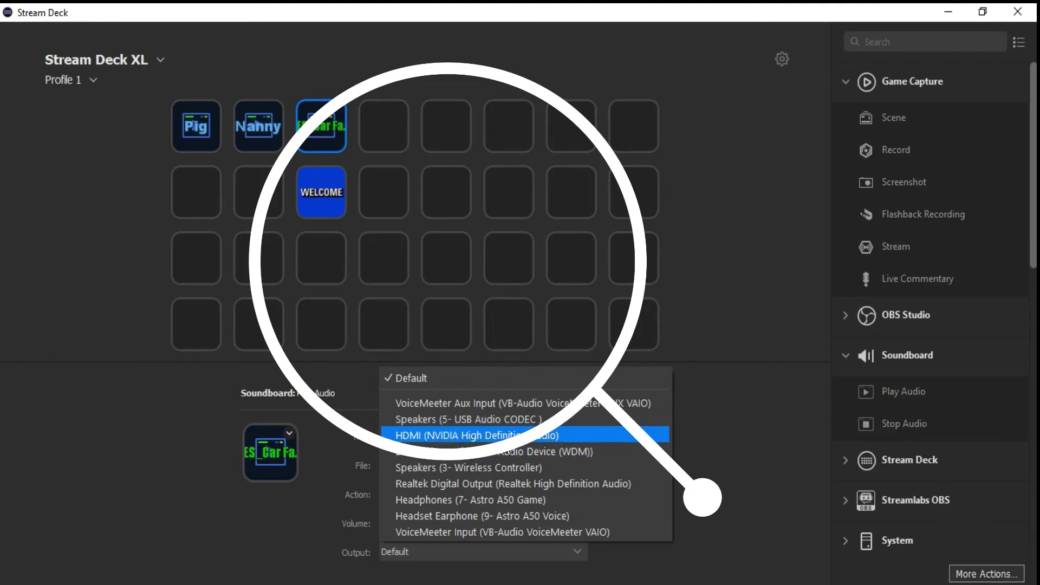
pyautogui.click(576, 461)
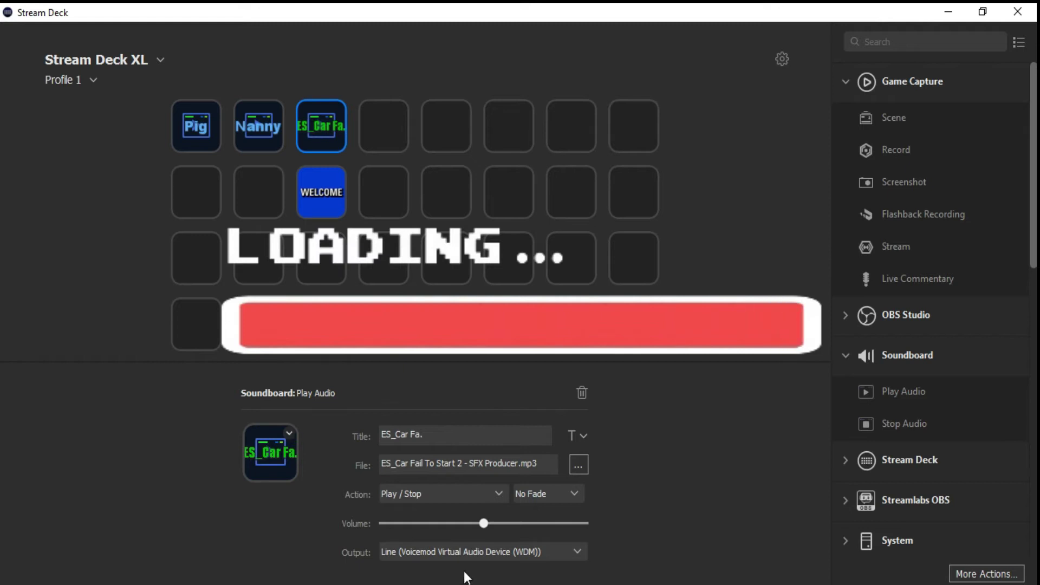
# - Set the new key's icon from a file, using a white vehicle picture from the Documents > Lightshot folder
pyautogui.click(288, 434)
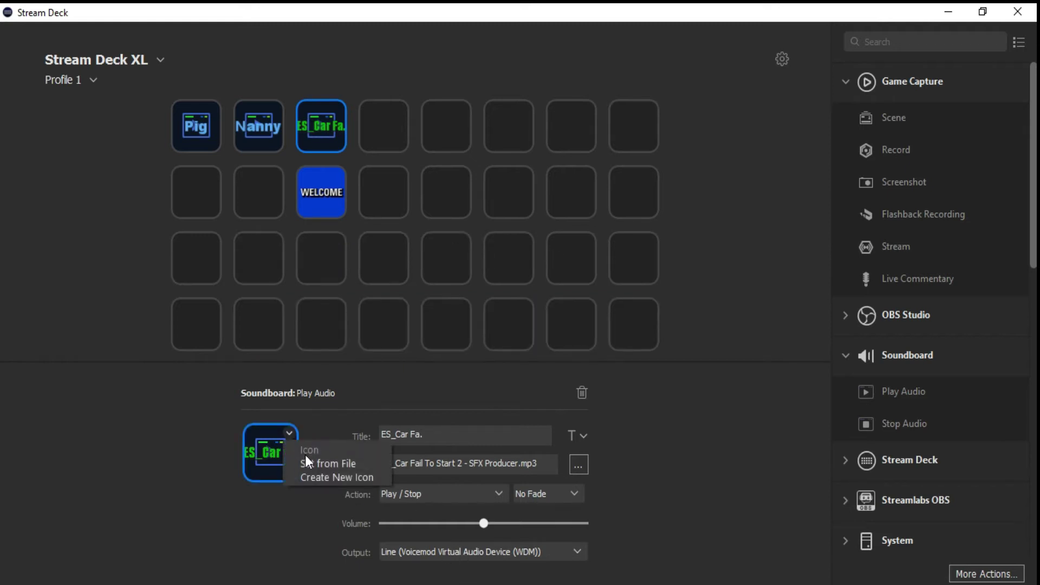
pyautogui.click(306, 463)
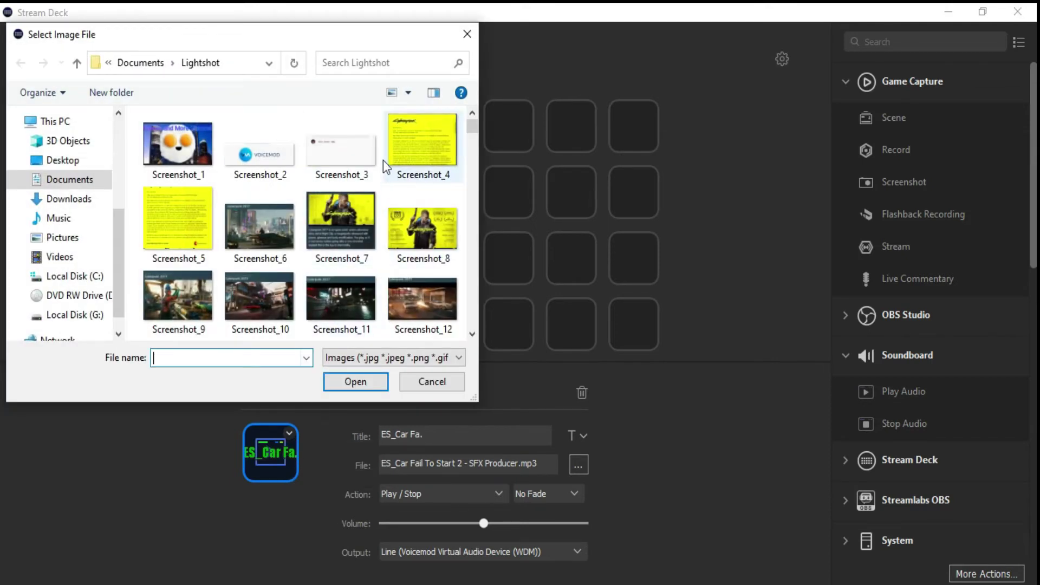
pyautogui.scroll(-5, 370, 146)
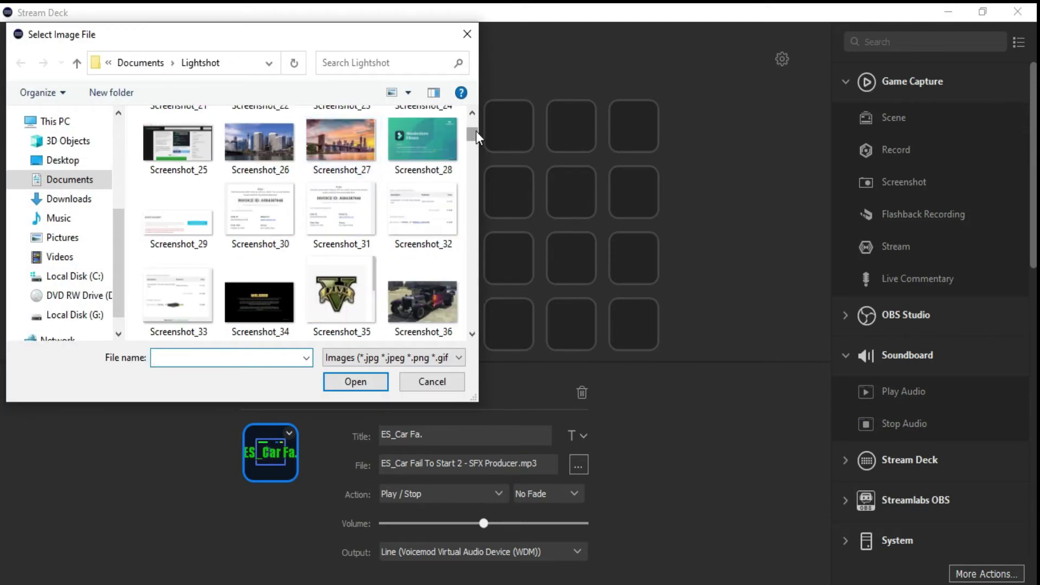
pyautogui.moveTo(476, 131); pyautogui.dragTo(438, 344)
pyautogui.scroll(2, 438, 340)
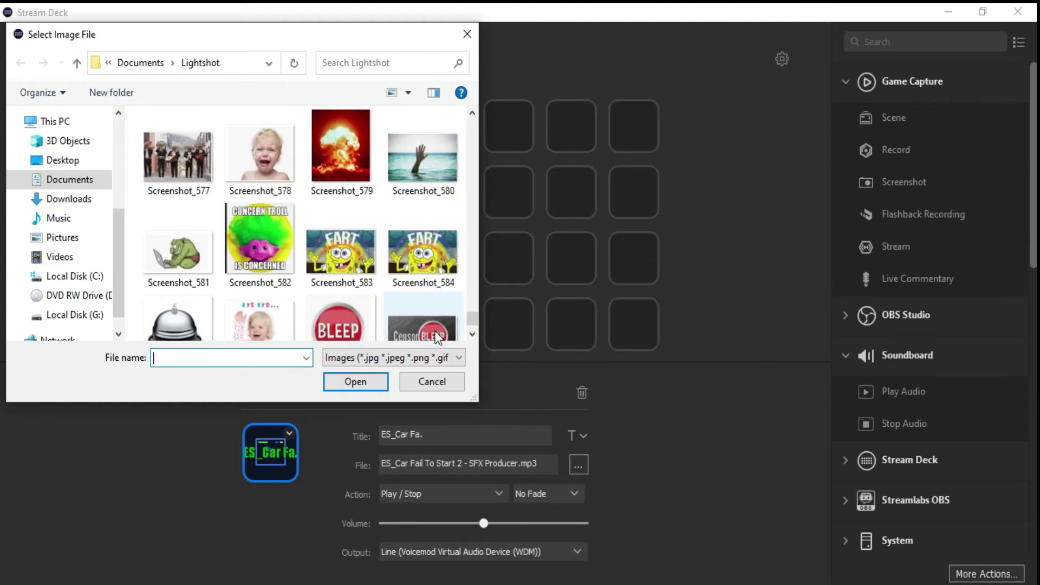
pyautogui.scroll(1, 437, 339)
pyautogui.scroll(1, 438, 338)
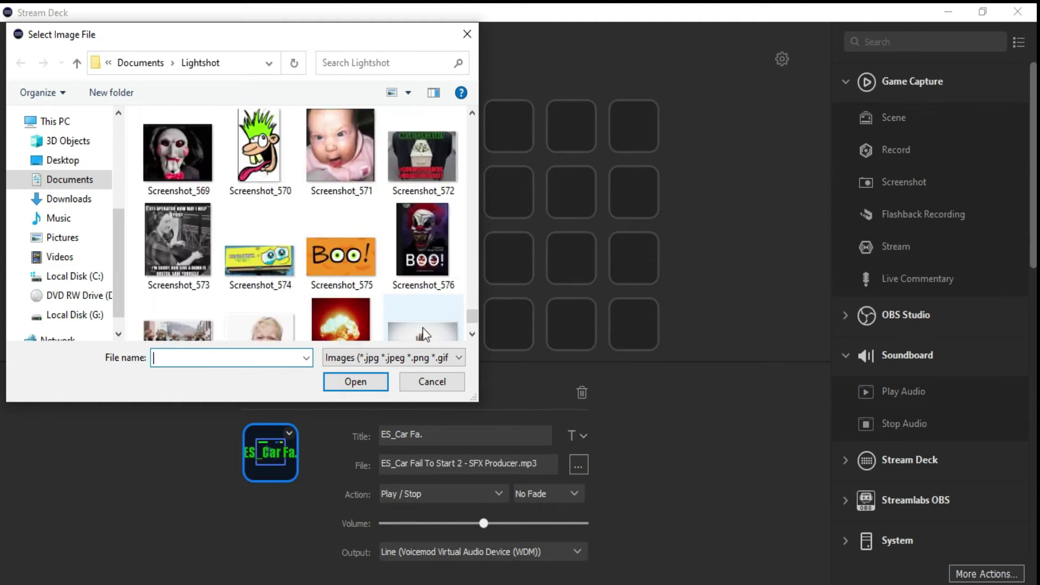
pyautogui.scroll(2, 340, 257)
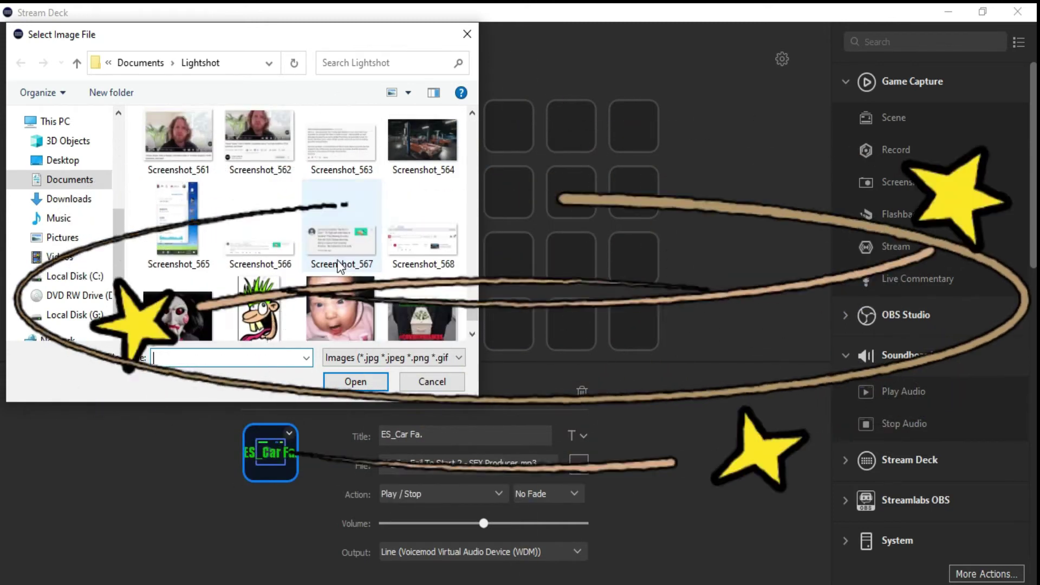
pyautogui.scroll(5, 340, 265)
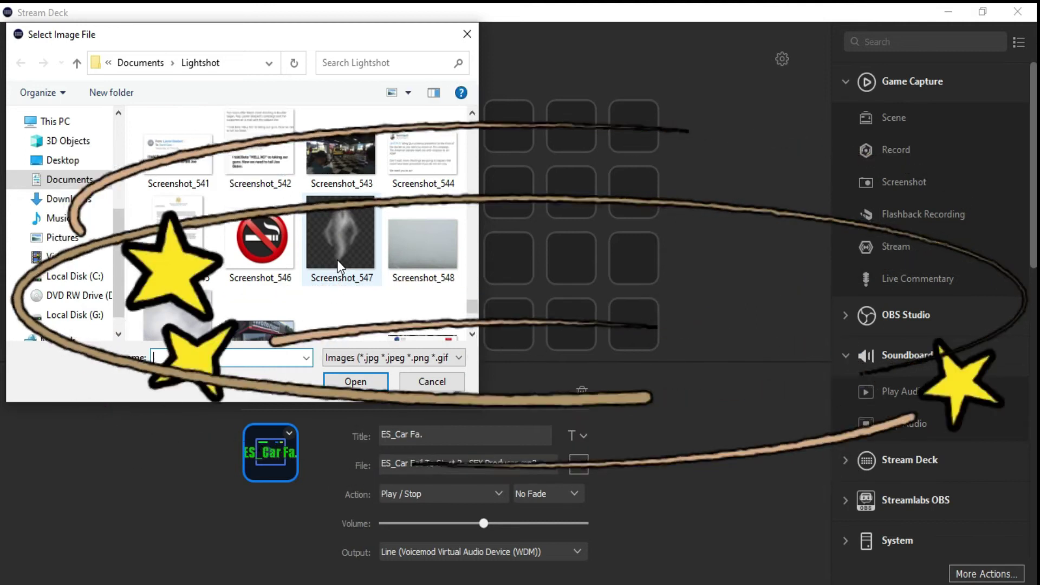
pyautogui.scroll(5, 337, 262)
pyautogui.scroll(4, 337, 260)
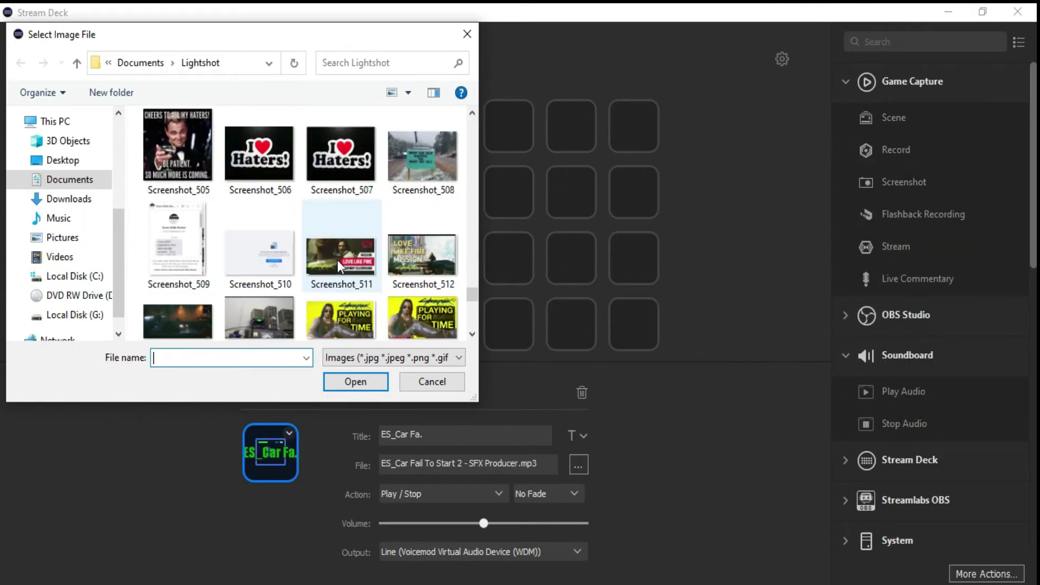
pyautogui.scroll(3, 337, 259)
pyautogui.scroll(2, 339, 265)
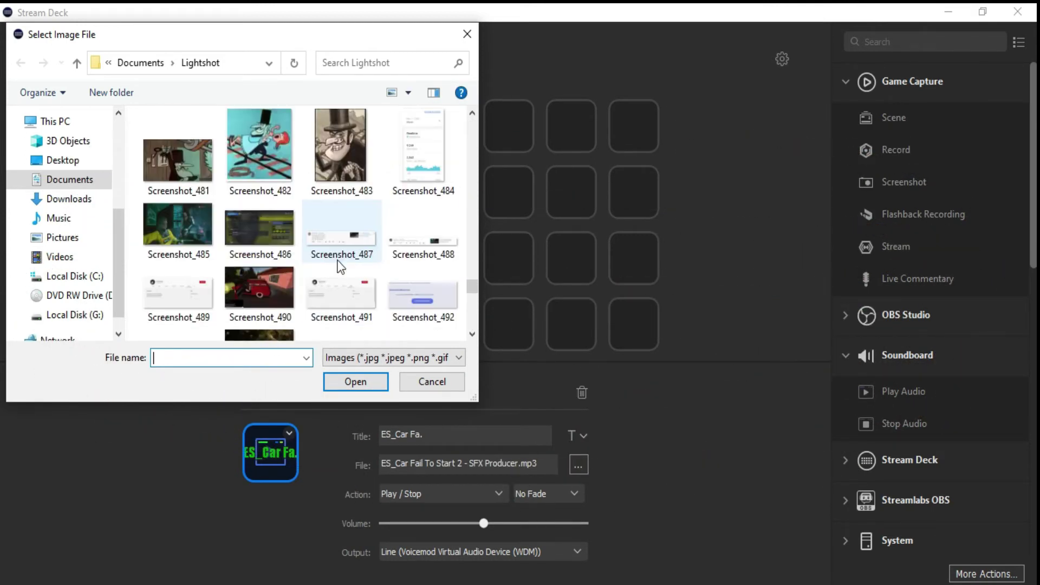
pyautogui.doubleClick(336, 245)
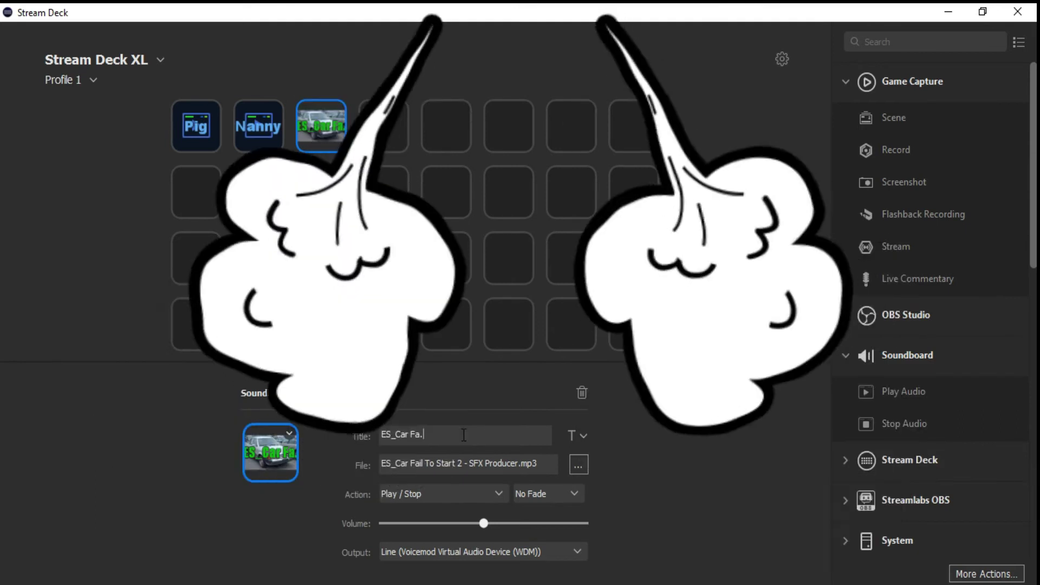
# - Replace the car key's title with "no start"
pyautogui.press('BackSpace')
pyautogui.press('BackSpace')
pyautogui.press('BackSpace')
pyautogui.press('BackSpace')
pyautogui.press('BackSpace')
pyautogui.press('BackSpace')
pyautogui.press('BackSpace')
pyautogui.press('BackSpace')
pyautogui.press('BackSpace')
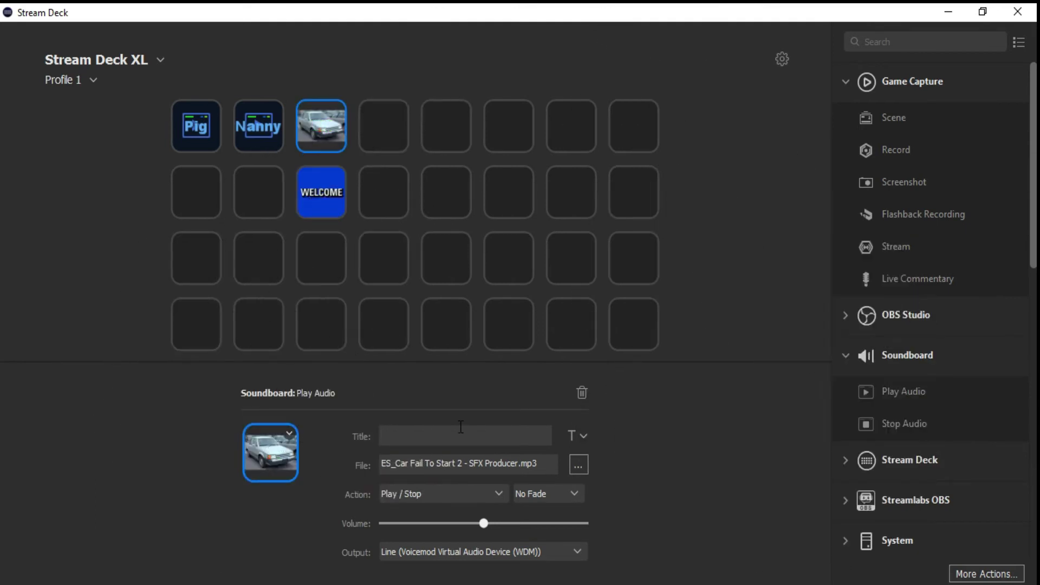
pyautogui.write('no start')
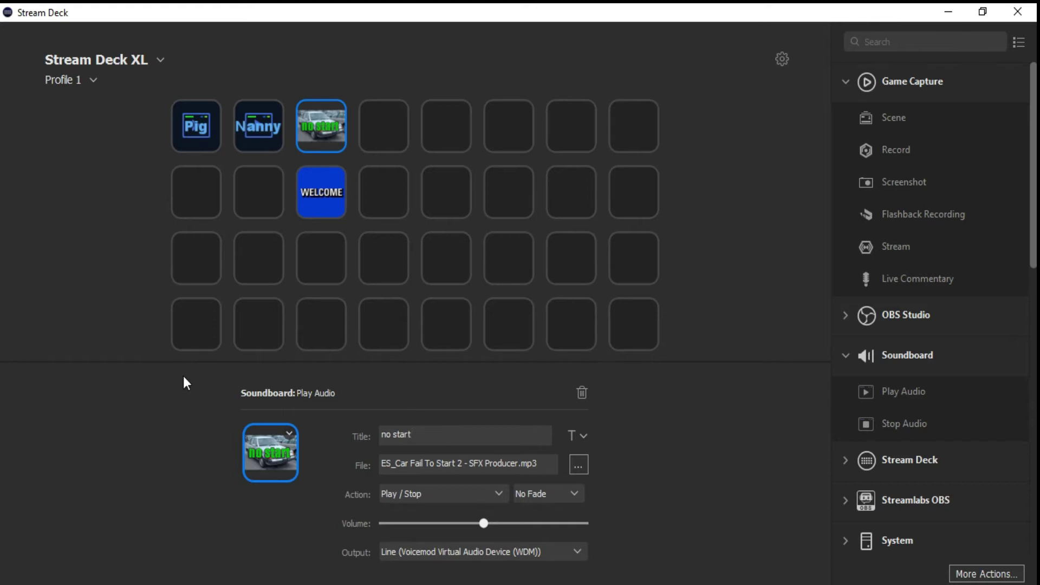
# - Set the font size of the "no start" title to 14 pt
pyautogui.click(575, 436)
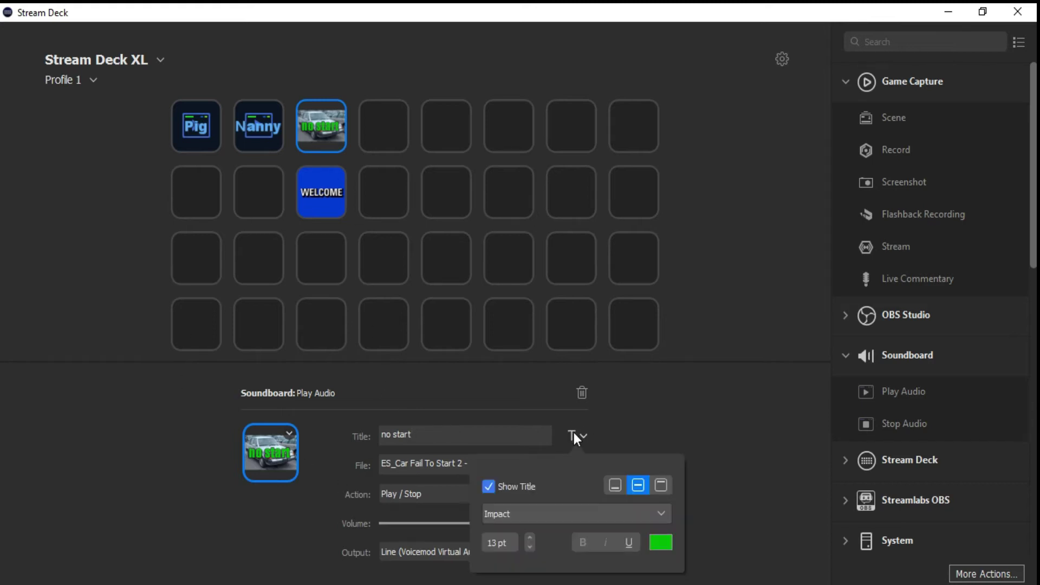
pyautogui.click(529, 537)
pyautogui.click(529, 537)
pyautogui.click(529, 537)
pyautogui.click(528, 537)
pyautogui.click(528, 537)
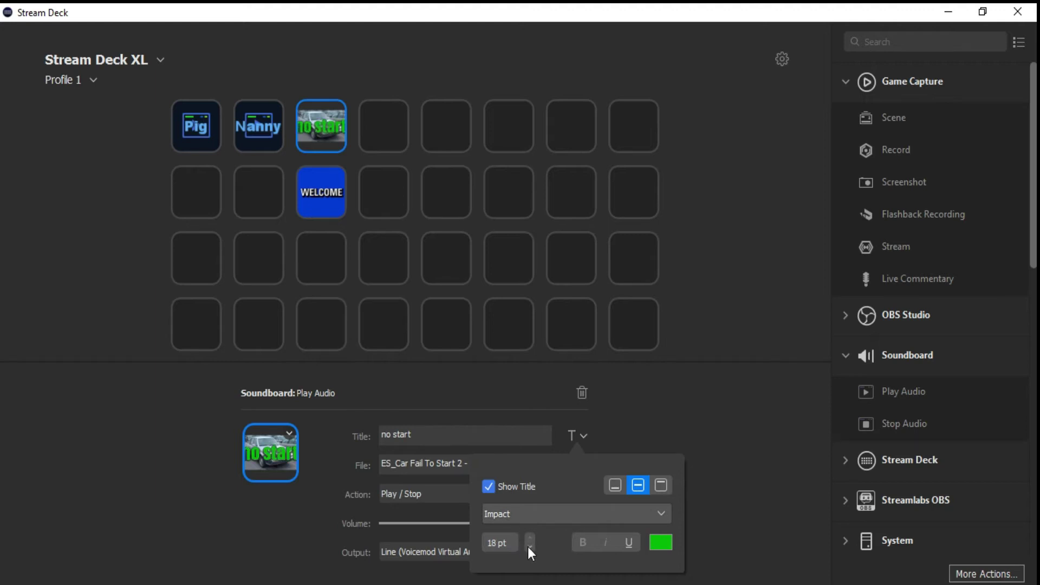
pyautogui.click(529, 547)
pyautogui.click(530, 547)
pyautogui.click(530, 547)
pyautogui.click(530, 547)
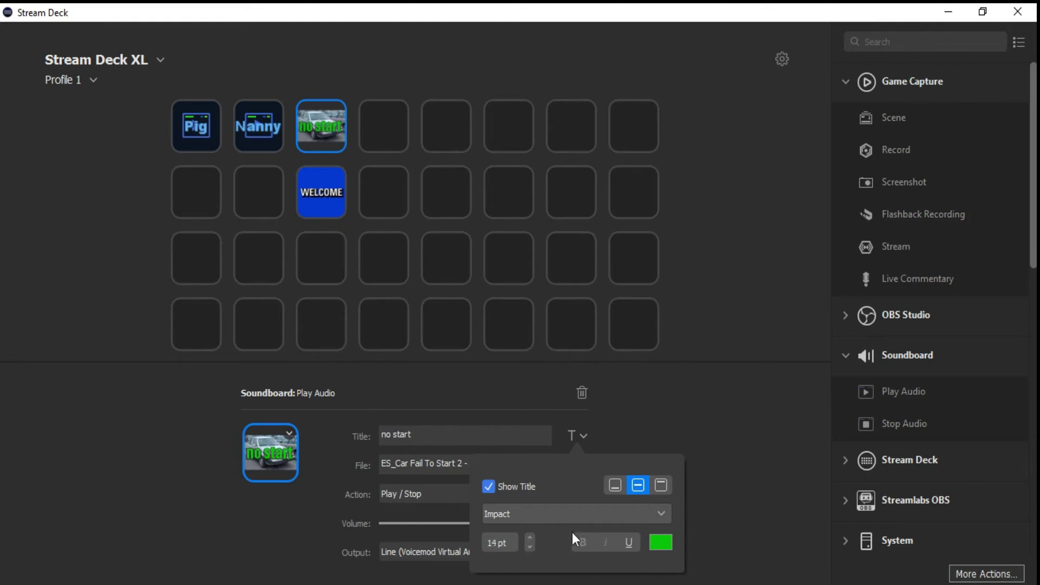
# - Try the title at the top of the key icon, settling on bottom alignment
pyautogui.click(615, 489)
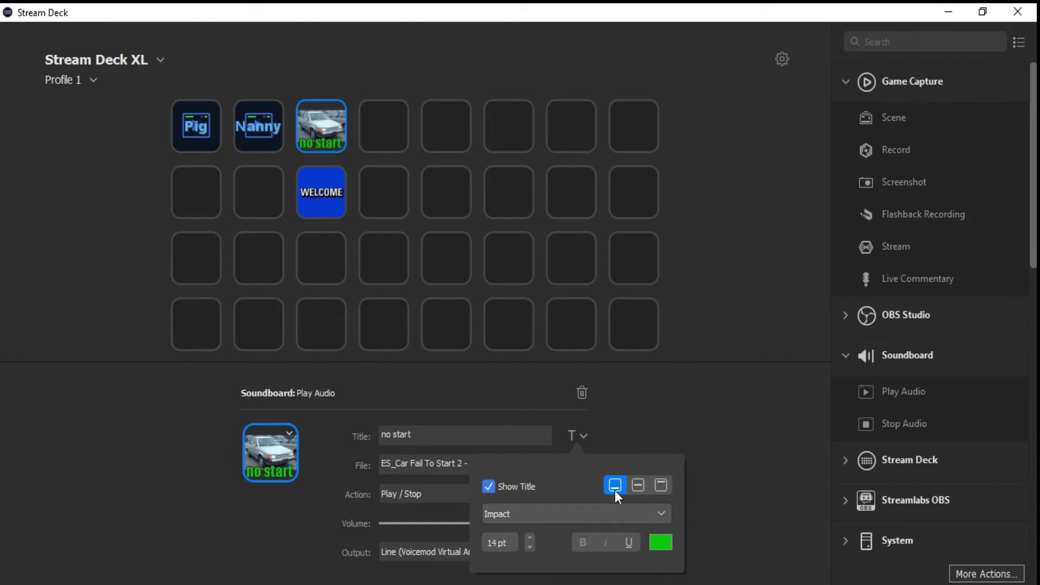
pyautogui.click(661, 483)
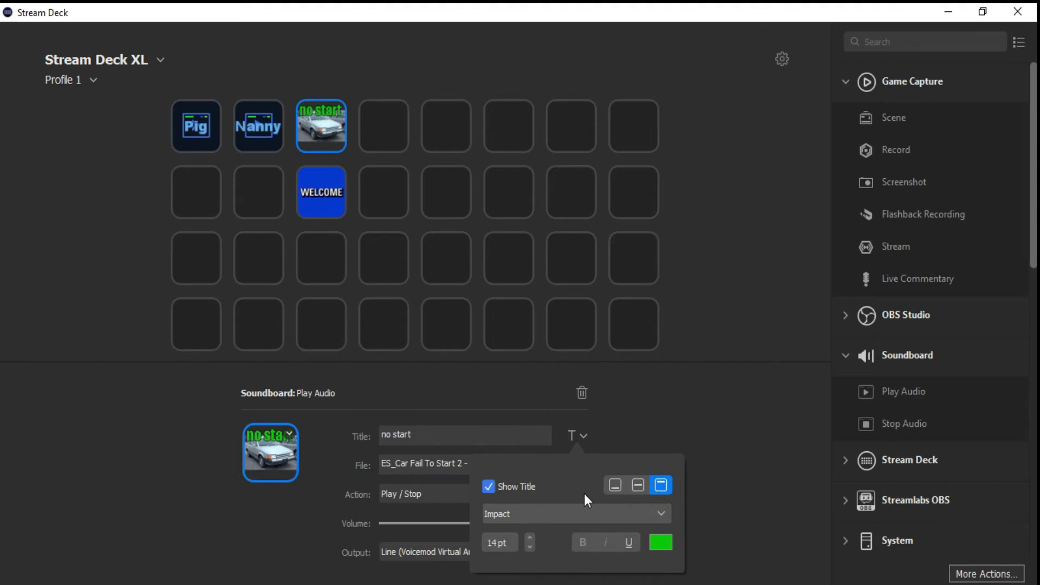
pyautogui.click(609, 483)
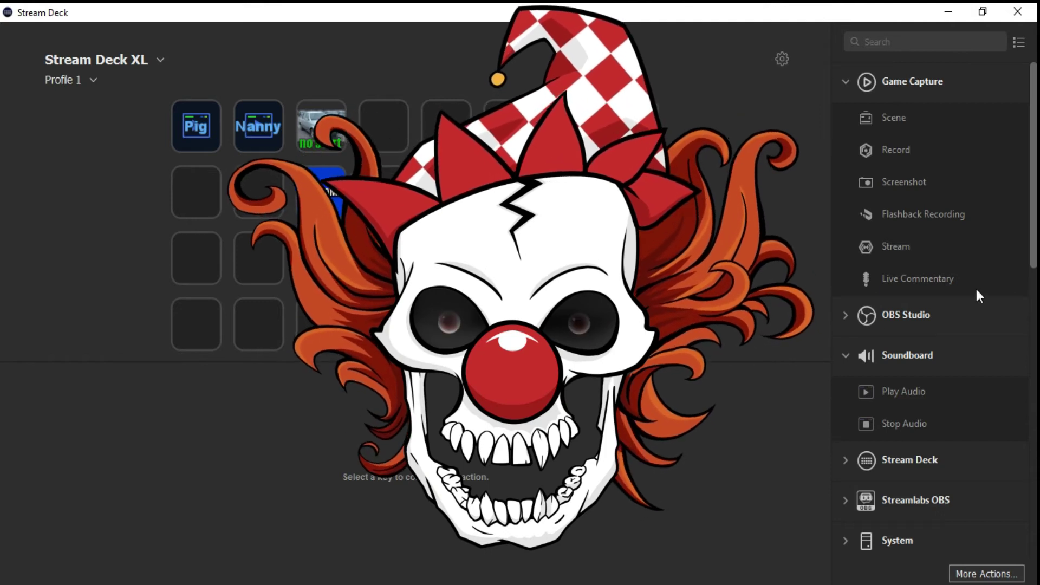
# - Look through the available key actions, including the Voicemod ones, and collapse the Game Capture and Voicemod categories
pyautogui.scroll(-3, 948, 333)
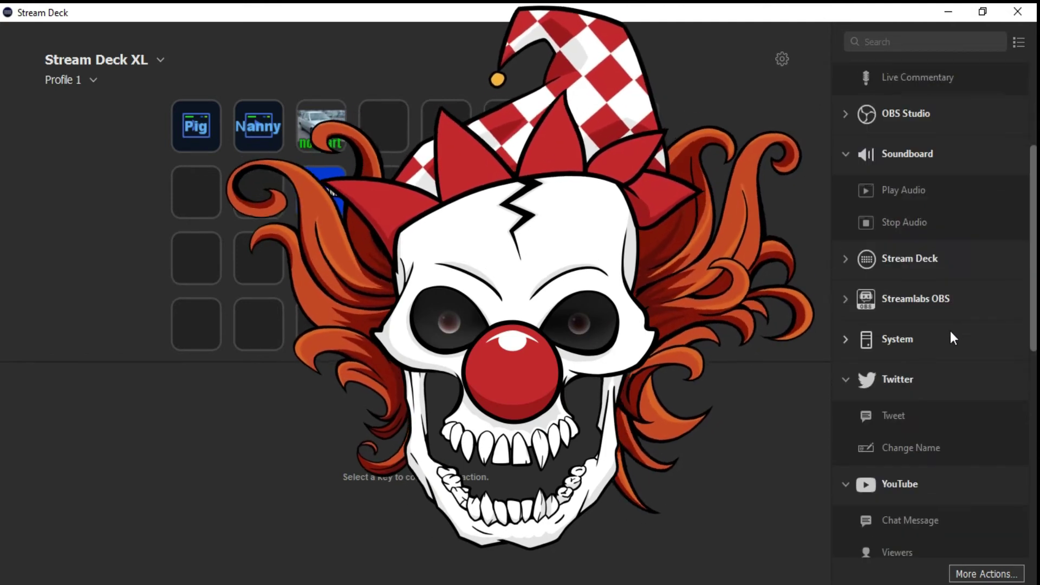
pyautogui.scroll(3, 953, 338)
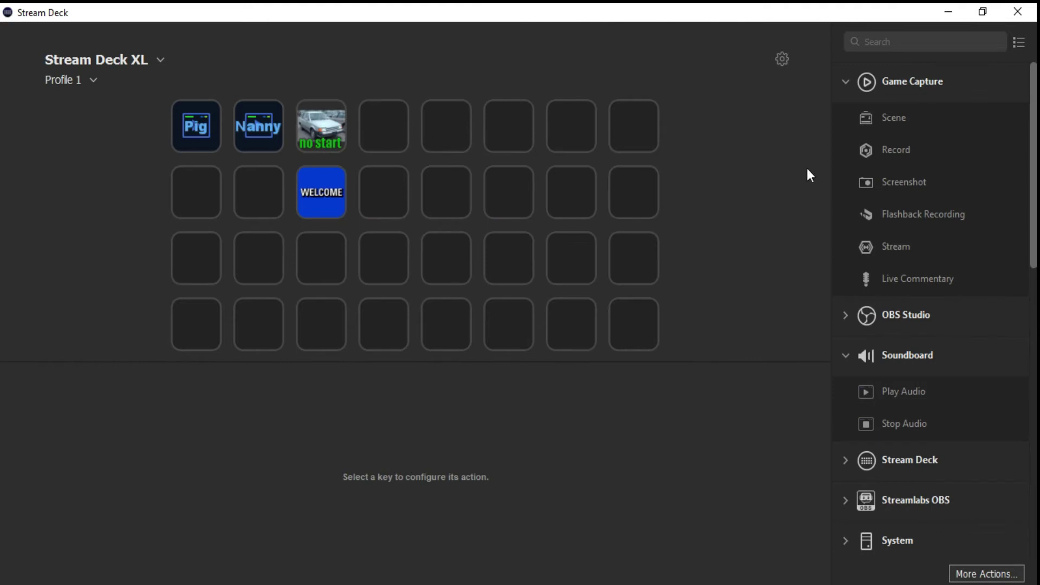
pyautogui.click(842, 80)
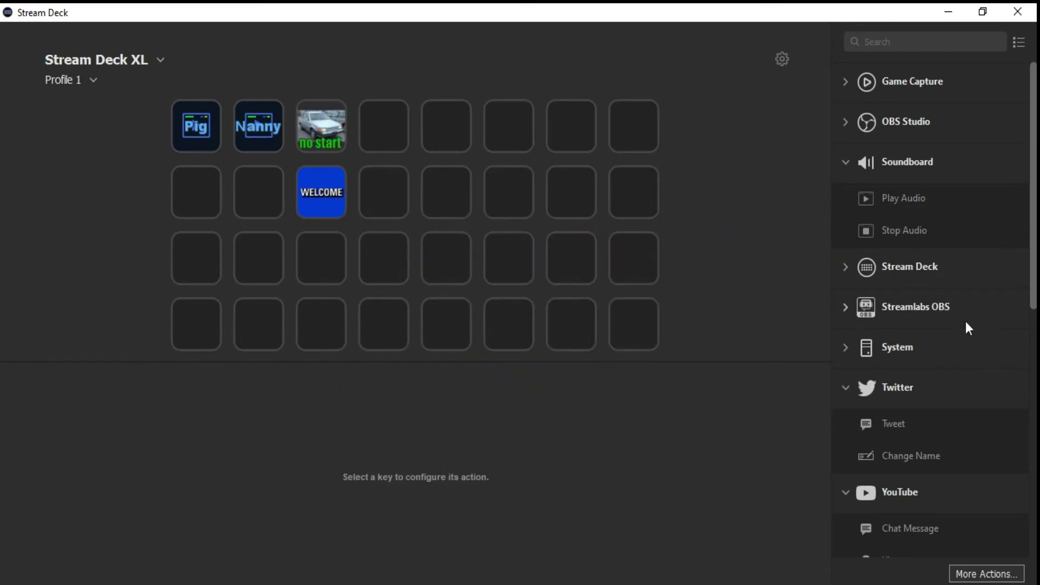
pyautogui.scroll(-4, 963, 326)
pyautogui.scroll(4, 962, 327)
pyautogui.scroll(-6, 922, 232)
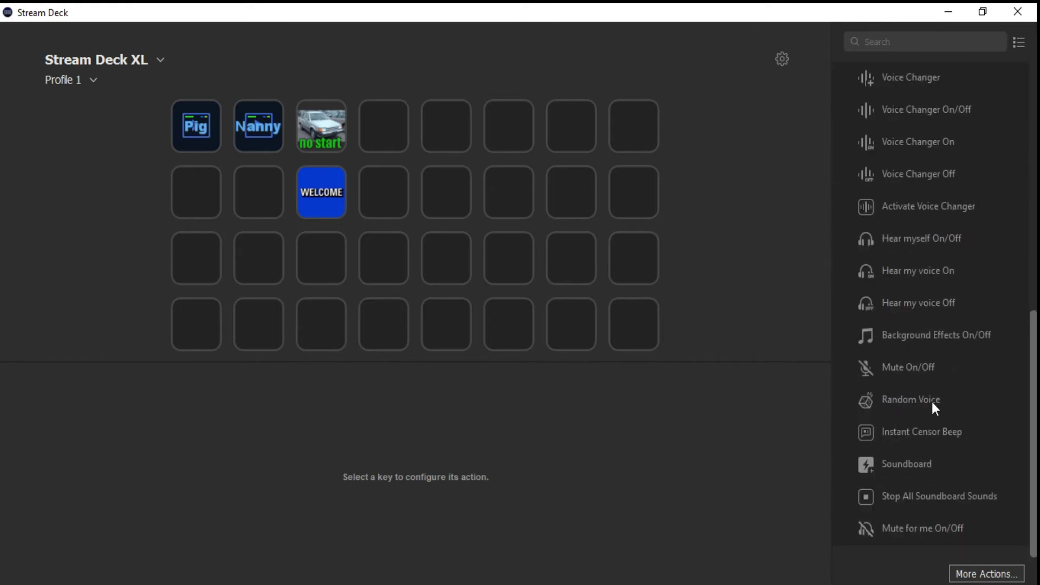
pyautogui.scroll(4, 931, 401)
pyautogui.scroll(-4, 932, 396)
pyautogui.scroll(5, 897, 380)
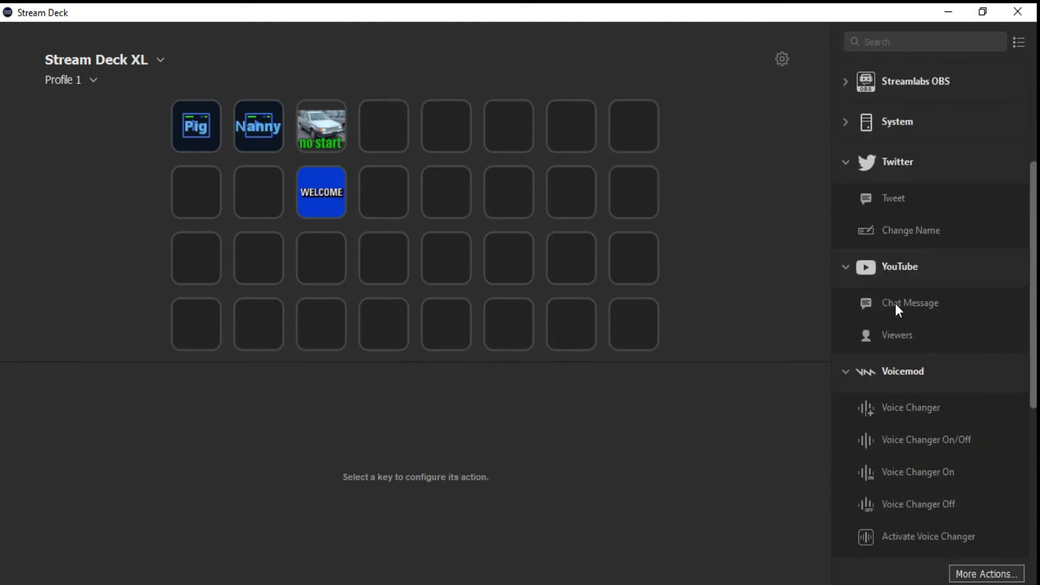
pyautogui.click(845, 373)
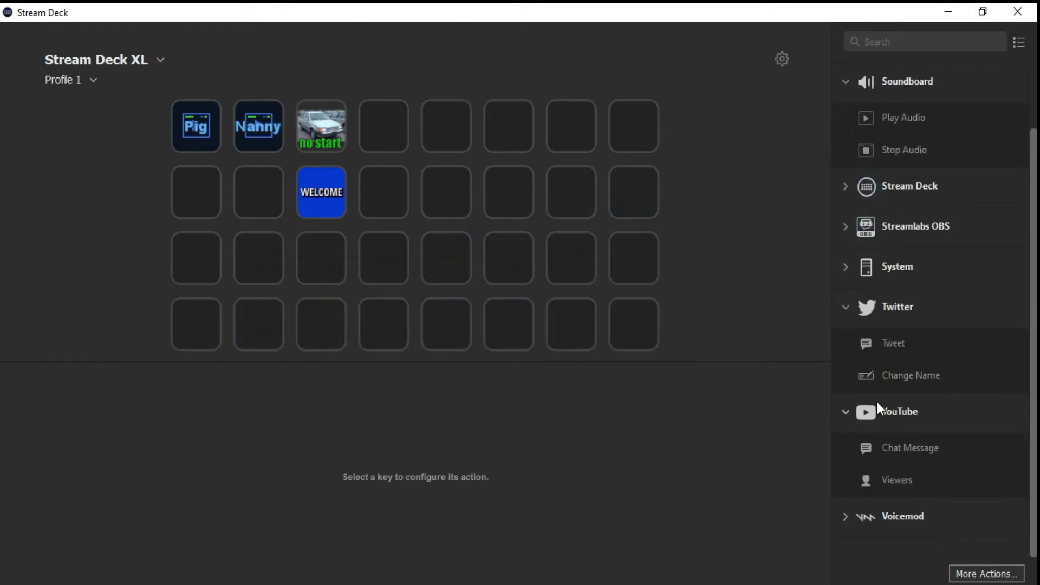
pyautogui.scroll(2, 898, 313)
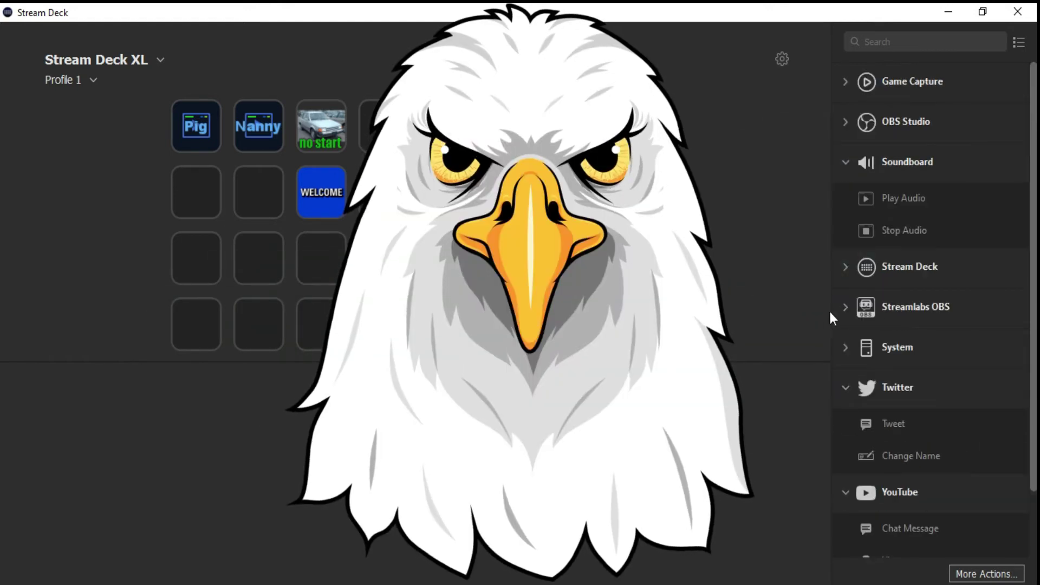
# - Expand the Streamlabs OBS category and review its actions along with the Twitter and YouTube ones
pyautogui.click(845, 307)
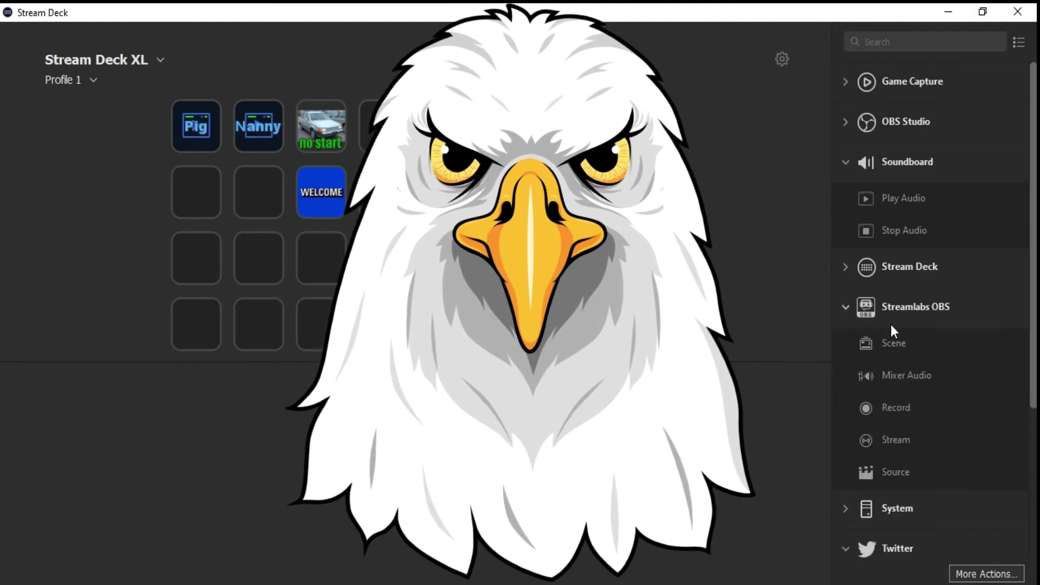
pyautogui.scroll(-2, 923, 424)
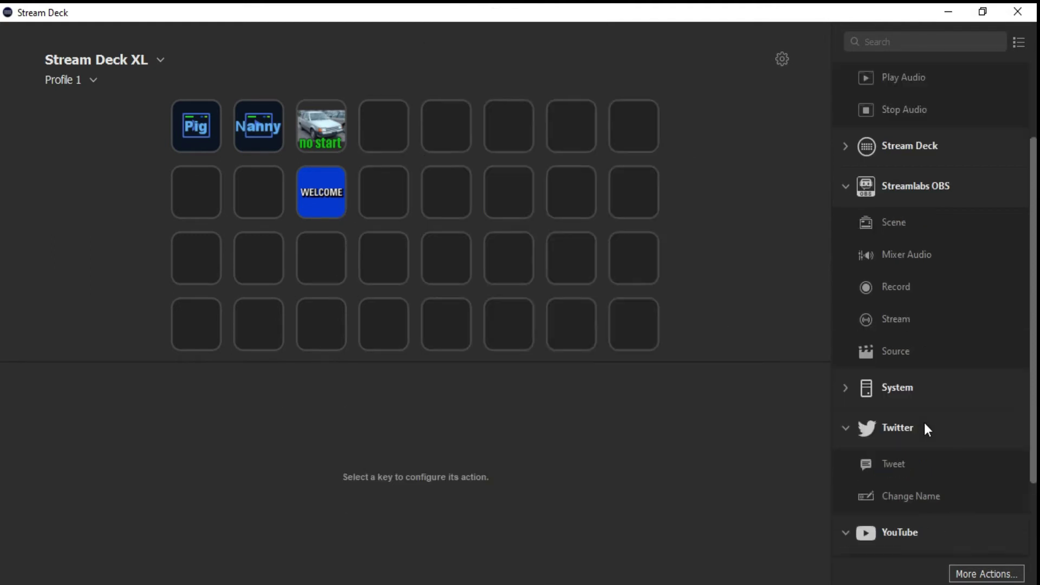
pyautogui.scroll(-2, 923, 423)
pyautogui.scroll(4, 924, 420)
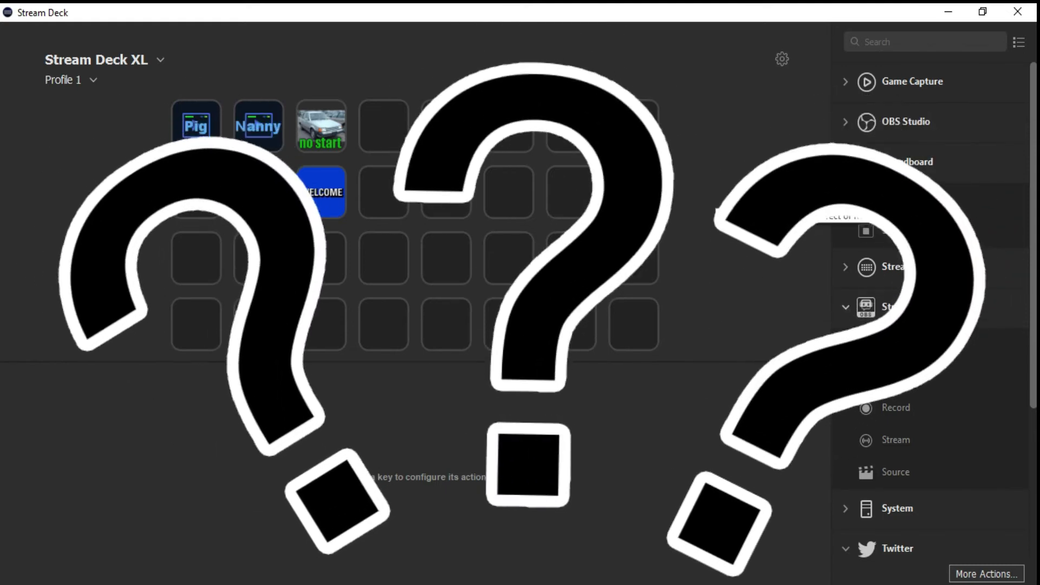
pyautogui.scroll(-5, 931, 303)
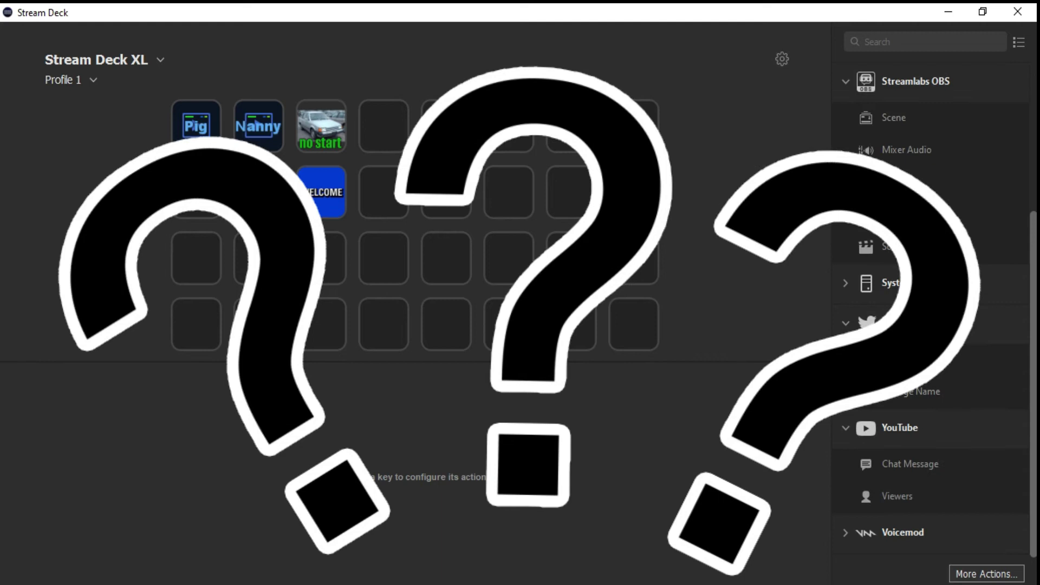
pyautogui.scroll(5, 909, 358)
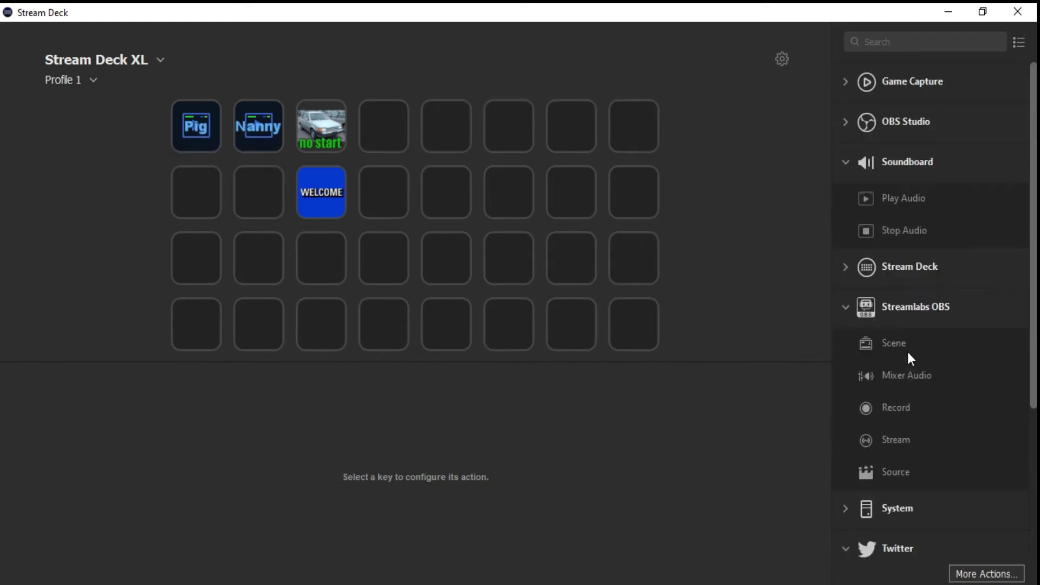
pyautogui.scroll(-5, 904, 346)
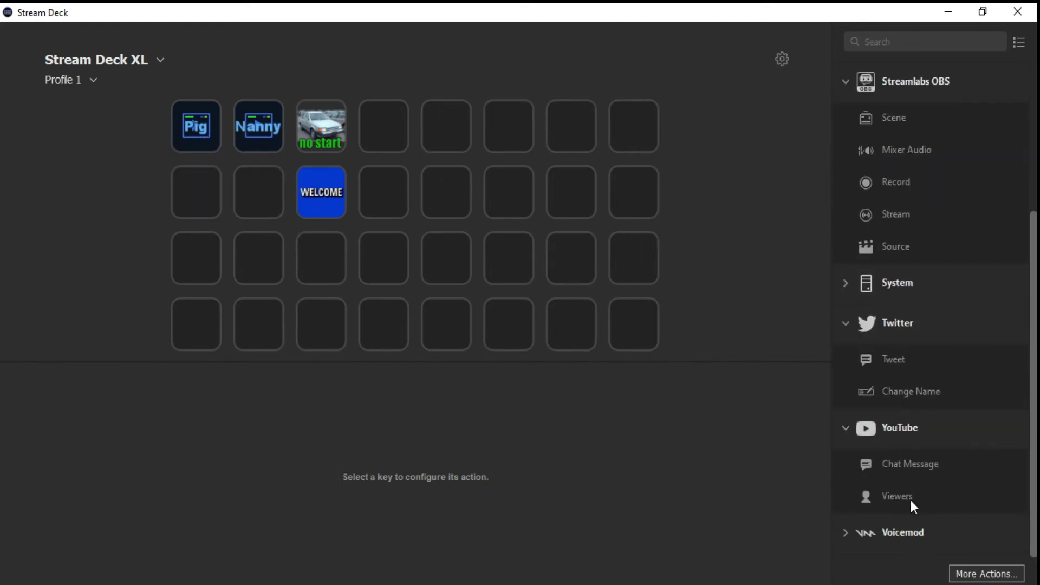
# - Expand the Voicemod category and review its voice changer, mute and soundboard actions
pyautogui.click(895, 534)
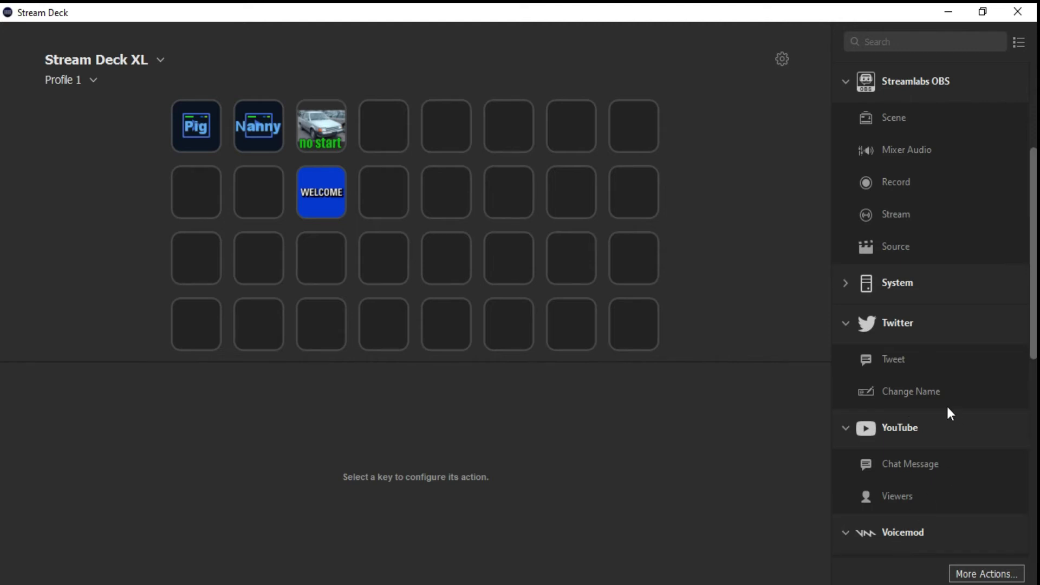
pyautogui.scroll(-5, 946, 406)
pyautogui.scroll(-3, 894, 286)
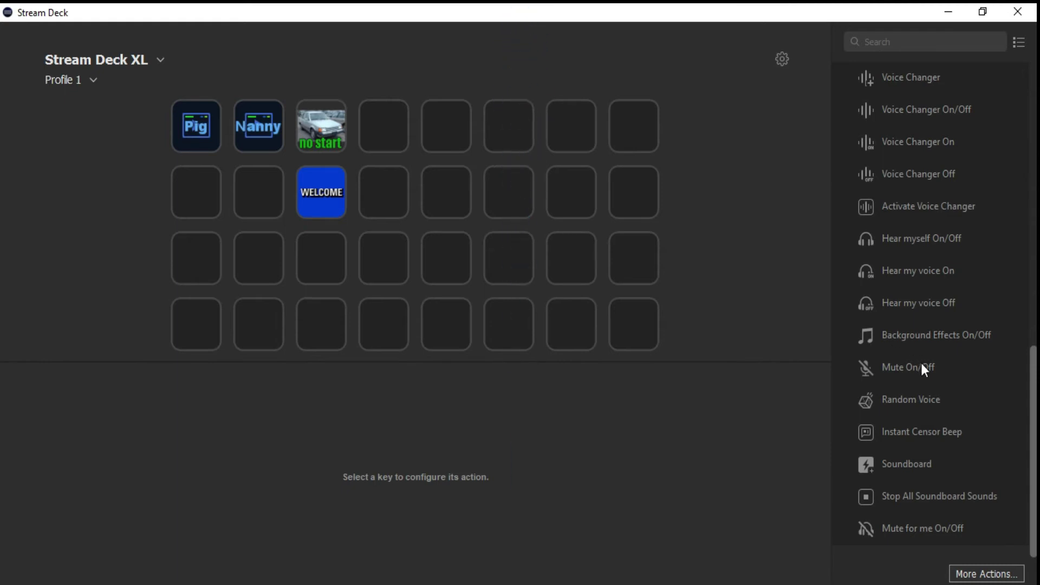
pyautogui.scroll(7, 923, 366)
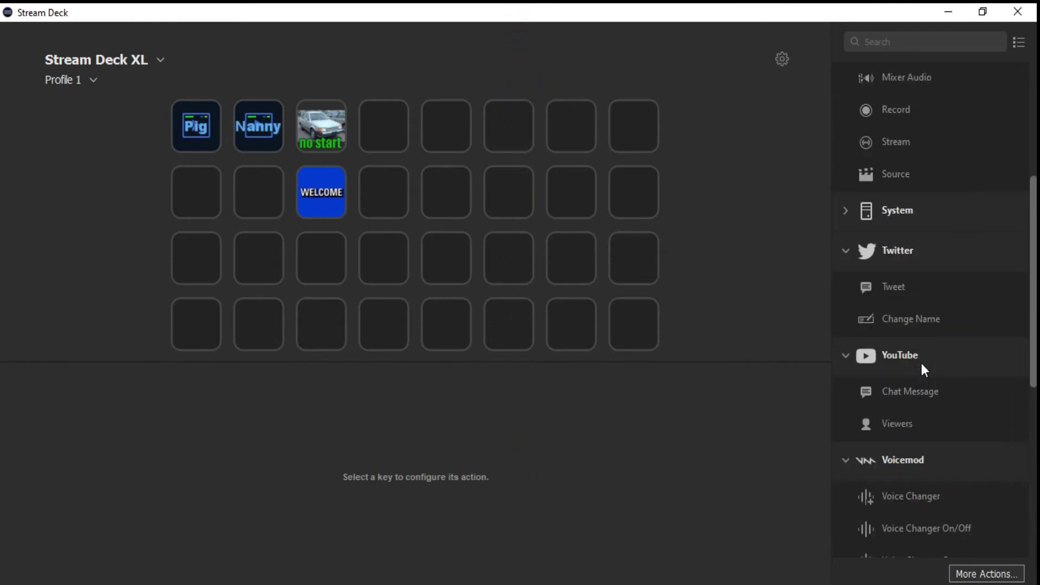
pyautogui.scroll(5, 920, 360)
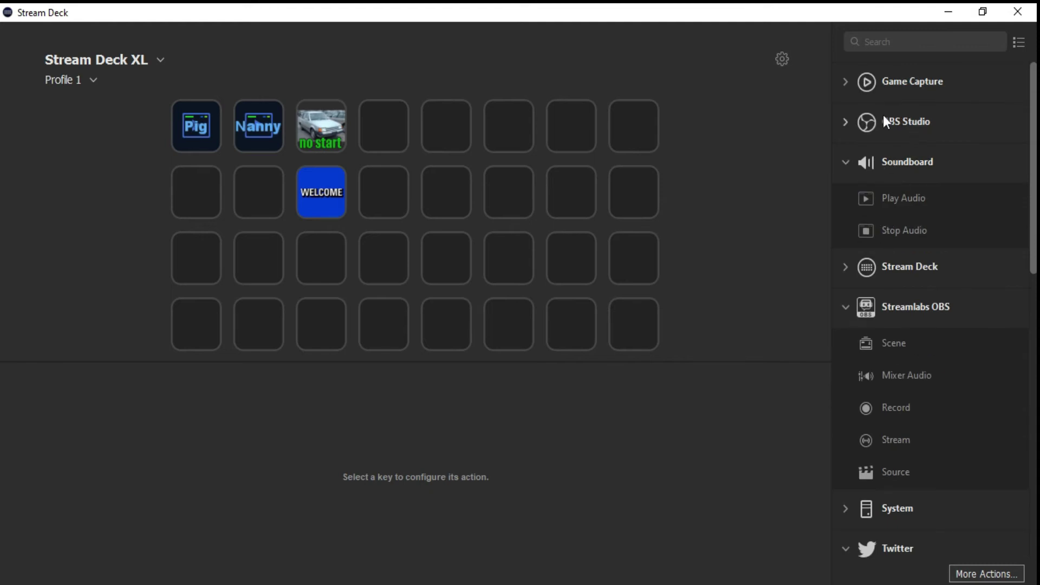
# - Expand the OBS Studio and Game Capture categories and review their actions
pyautogui.click(844, 120)
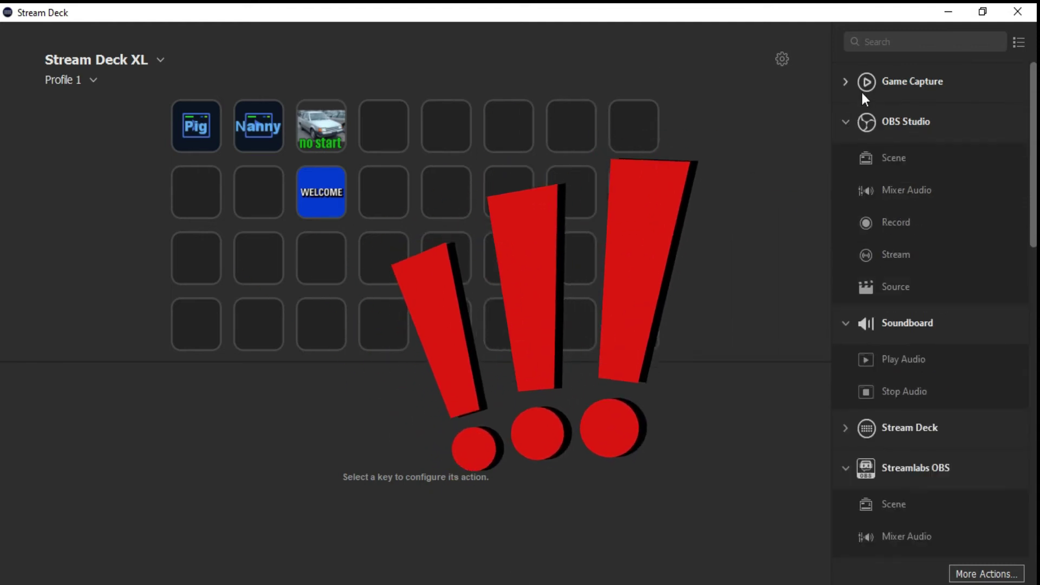
pyautogui.click(845, 81)
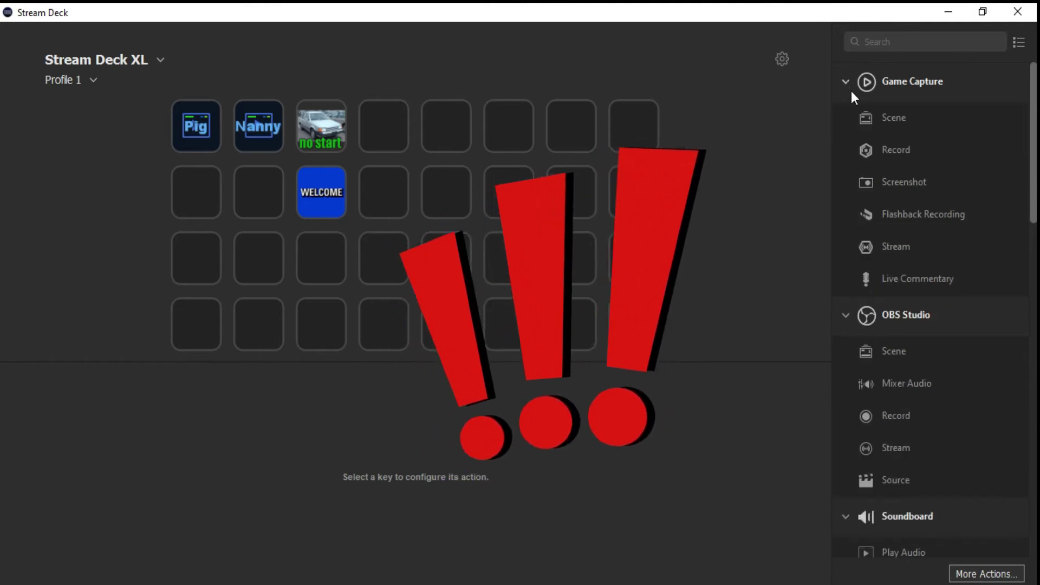
pyautogui.scroll(-3, 926, 350)
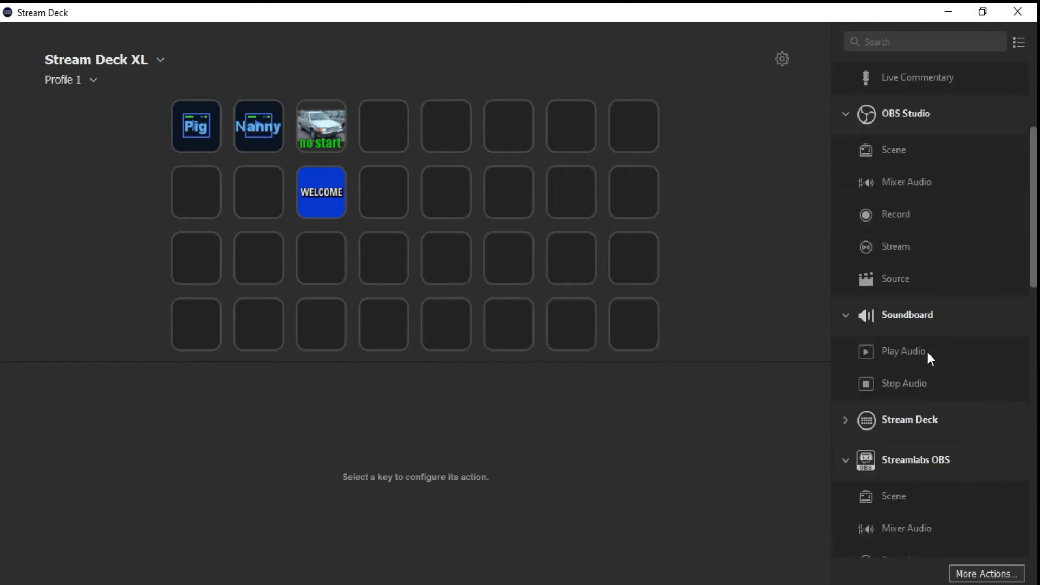
pyautogui.scroll(3, 925, 352)
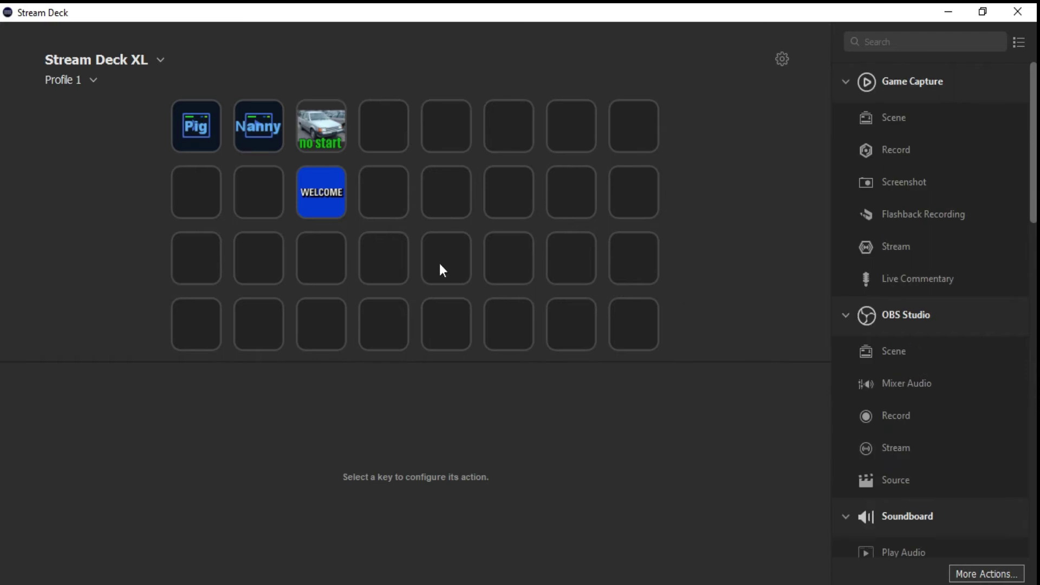
# - Show the Default Profile's BLEEP key configuration as an example, and return to Profile 1
pyautogui.click(80, 79)
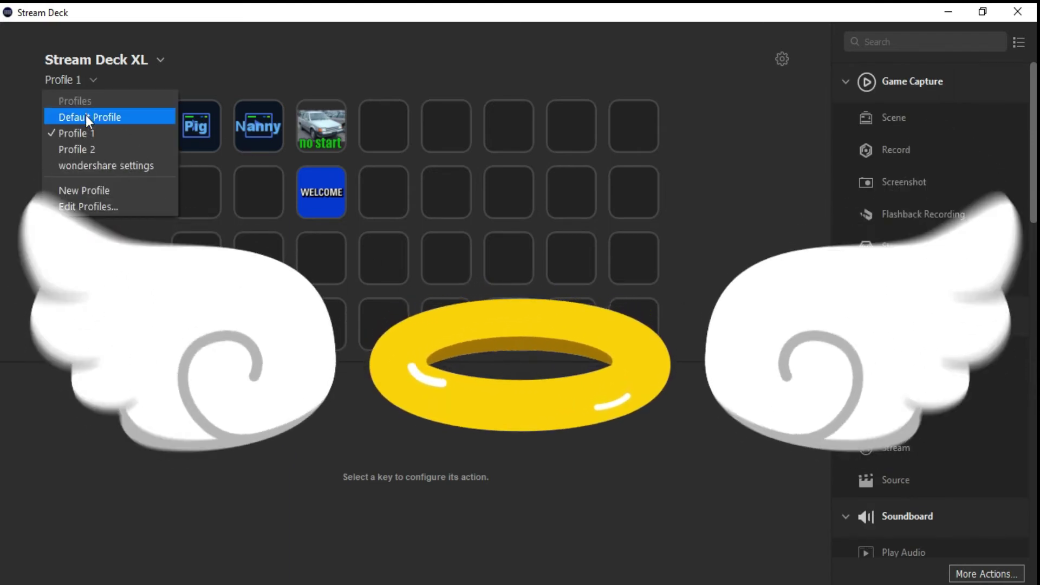
pyautogui.click(86, 116)
pyautogui.click(509, 129)
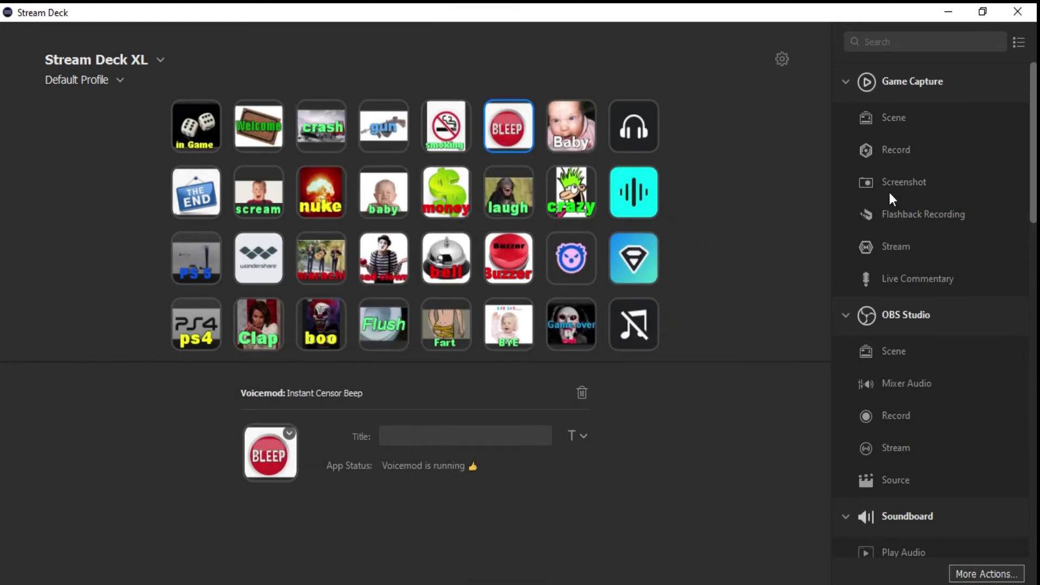
pyautogui.click(89, 78)
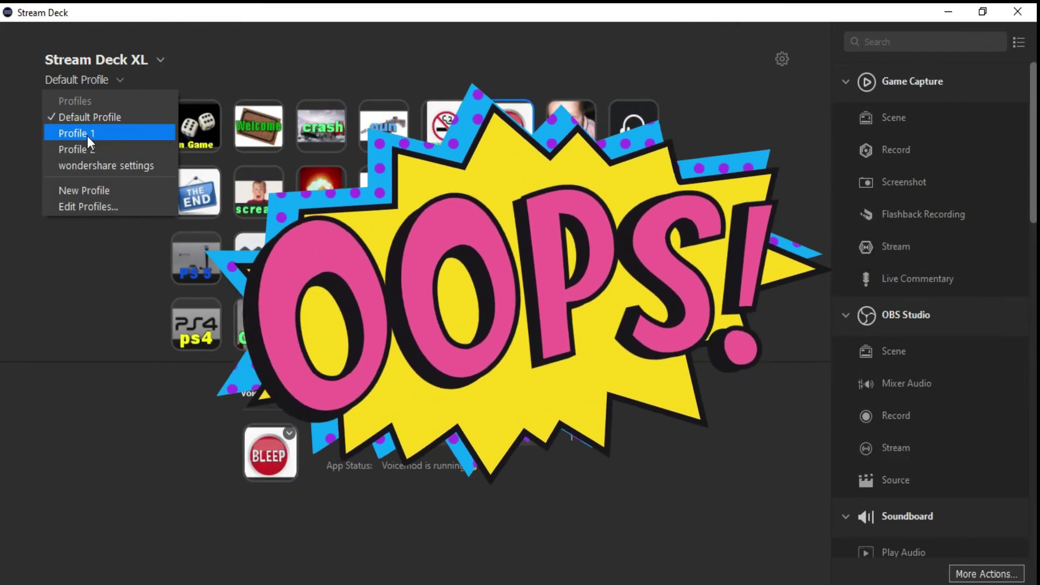
pyautogui.click(87, 134)
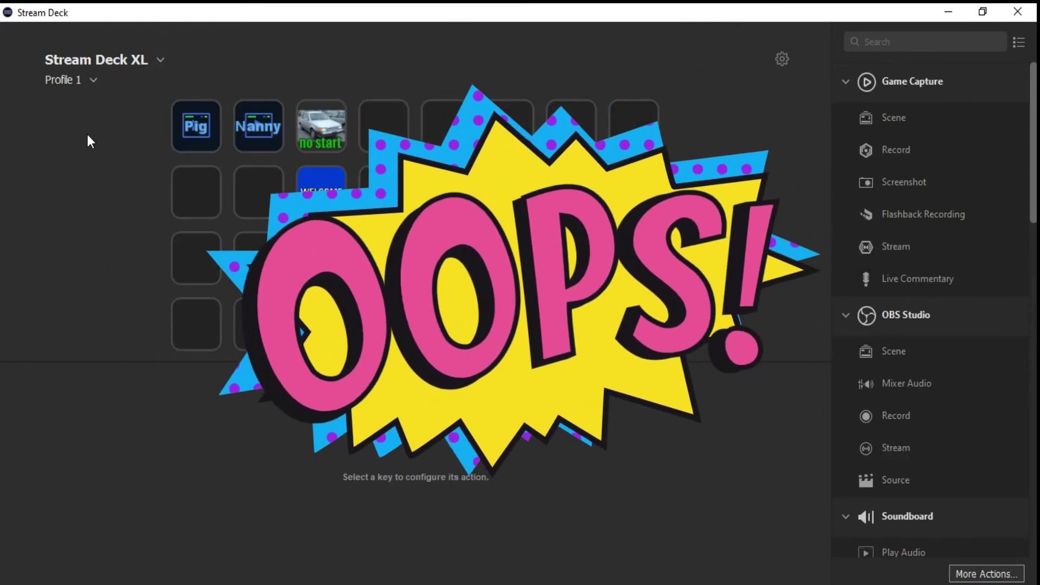
# - Assign Voicemod's Instant Censor Beep action to the empty key beside the "no start" key in Profile 1
pyautogui.click(385, 129)
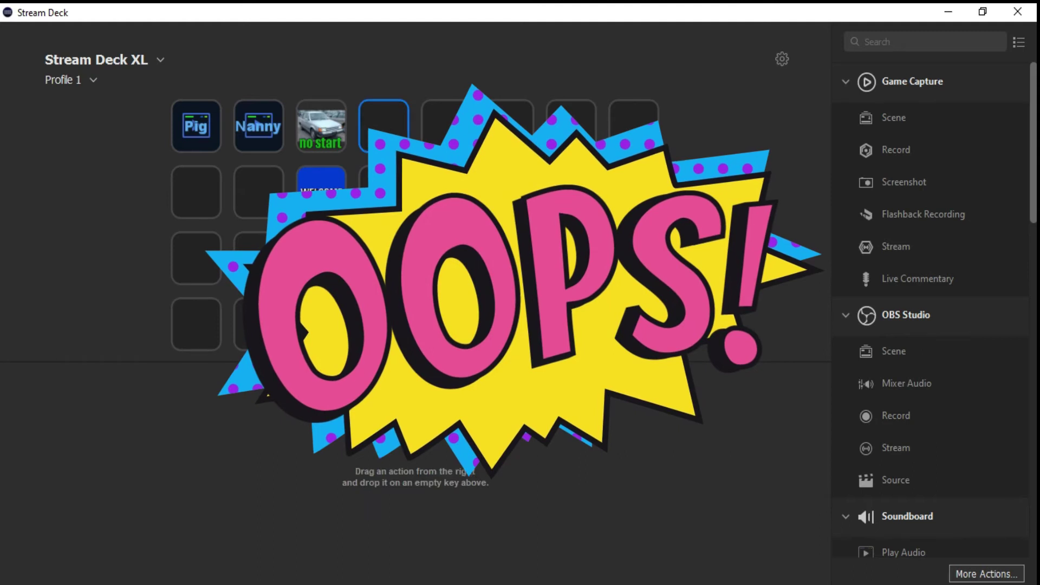
pyautogui.scroll(-5, 912, 203)
pyautogui.scroll(-5, 914, 210)
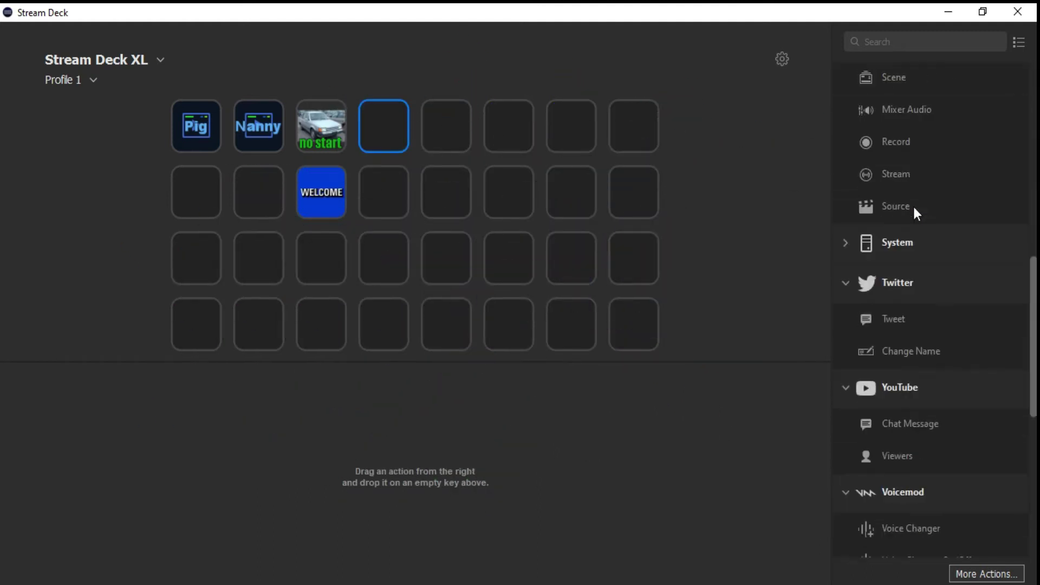
pyautogui.scroll(-5, 916, 213)
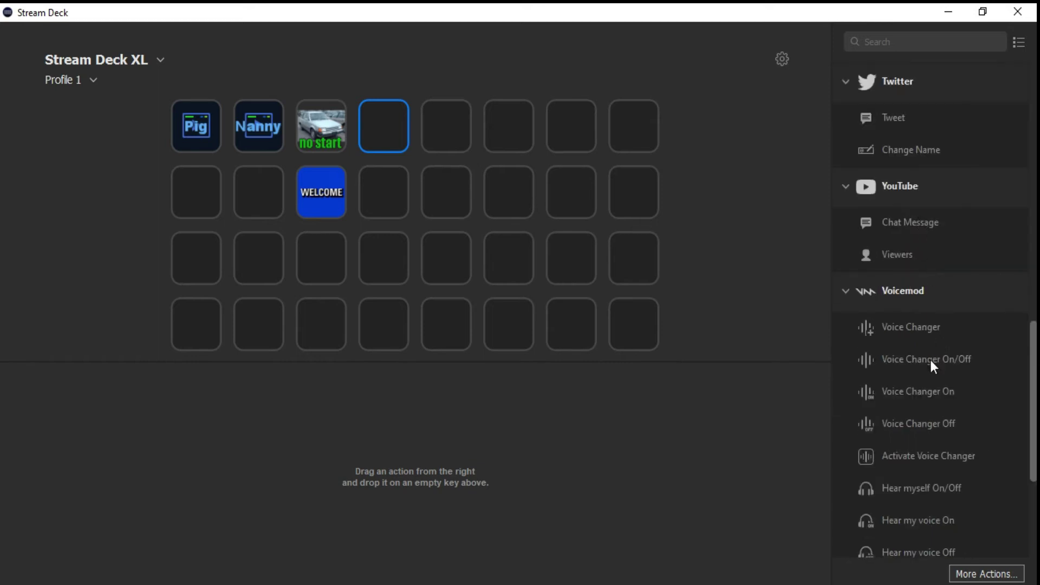
pyautogui.scroll(-4, 911, 424)
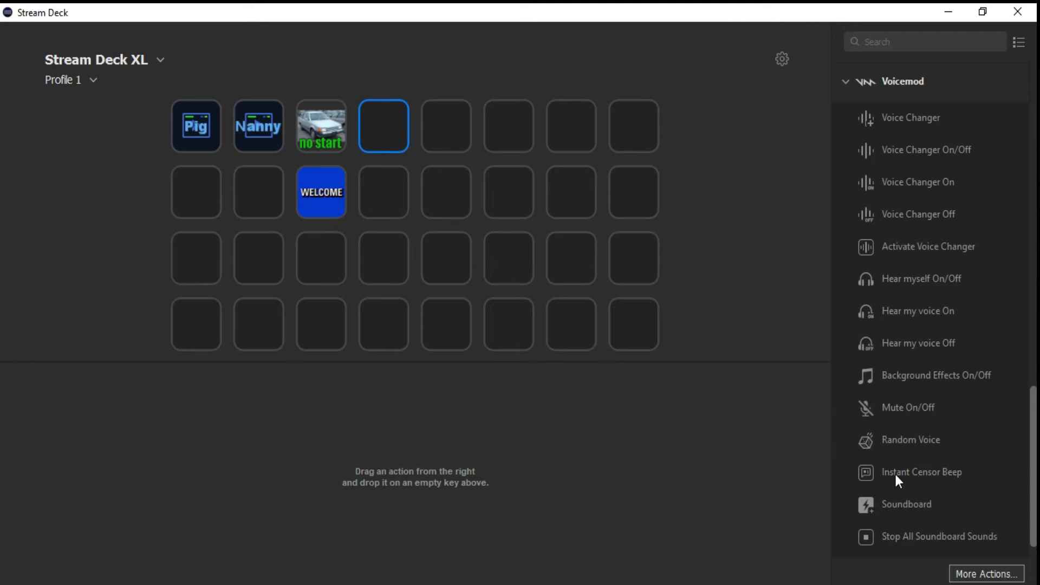
pyautogui.moveTo(894, 472); pyautogui.dragTo(378, 118)
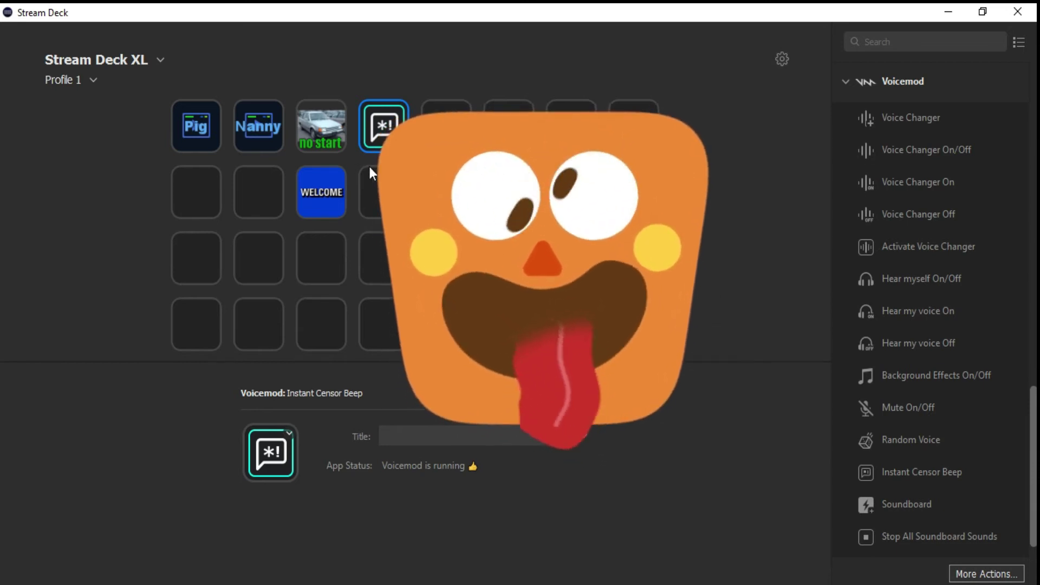
# - View the Profile 2 layout and switch to the Default Profile
pyautogui.click(92, 79)
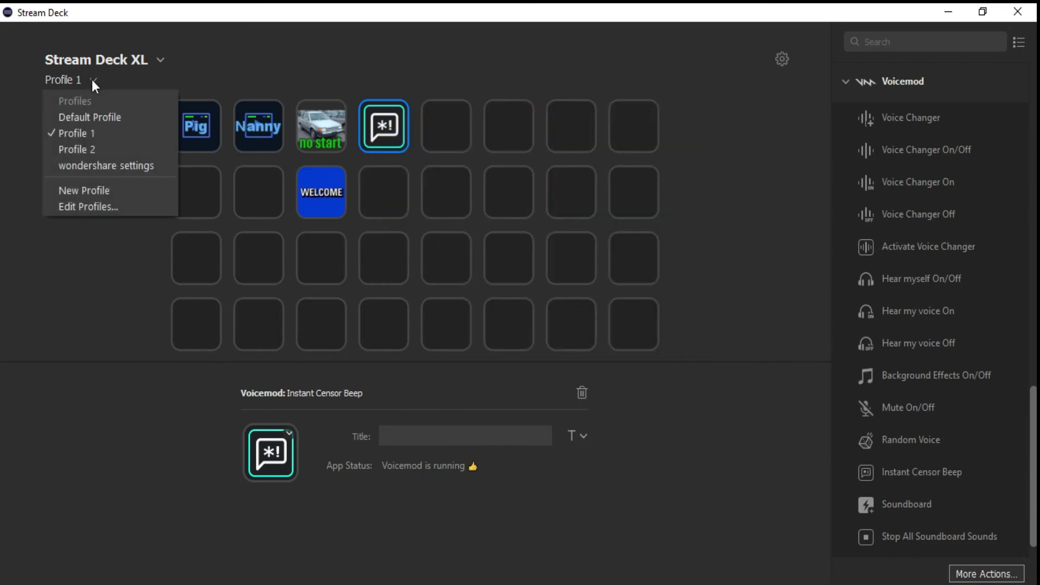
pyautogui.click(84, 149)
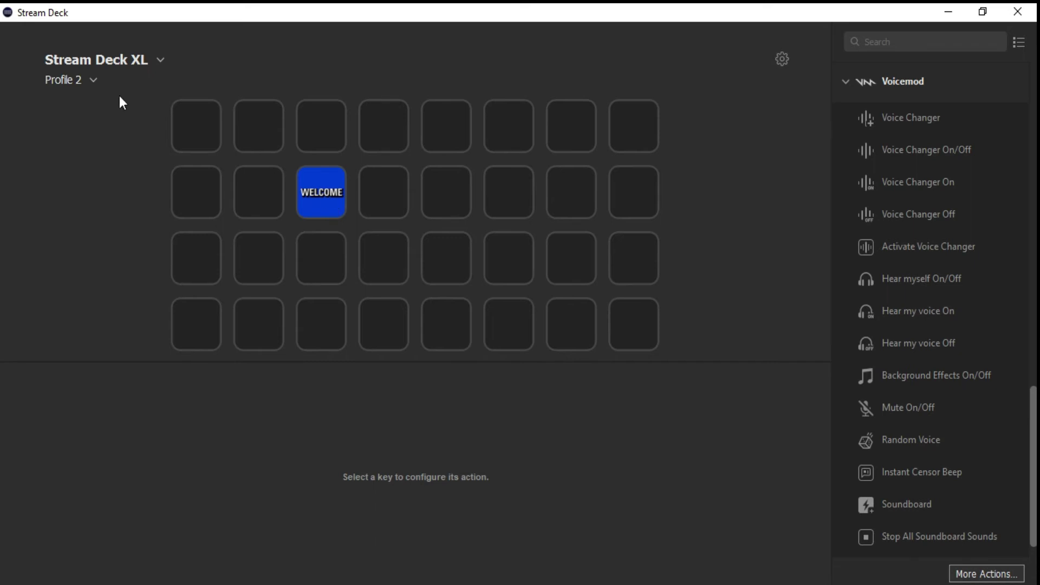
pyautogui.click(79, 79)
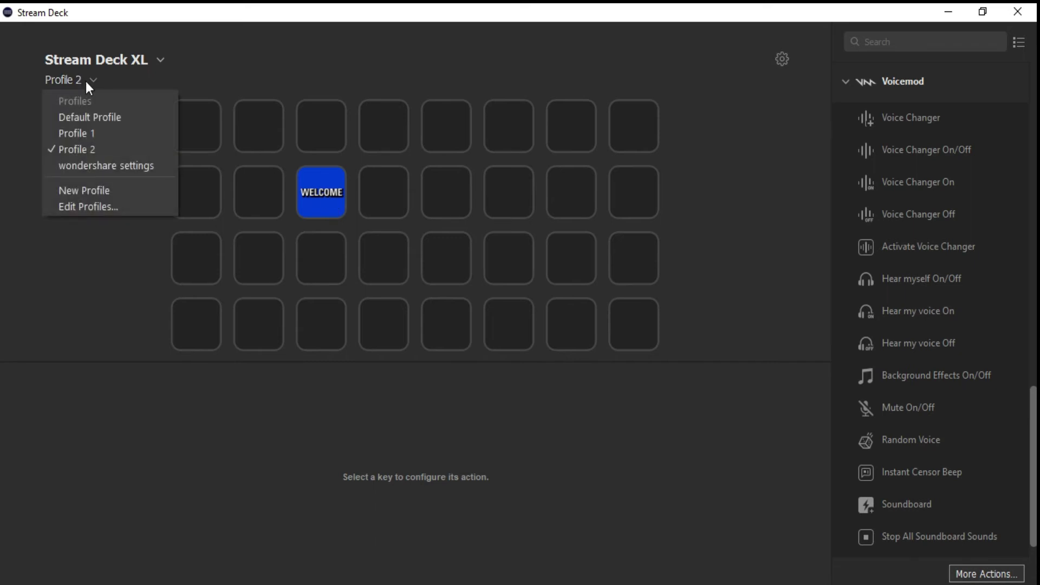
pyautogui.click(87, 122)
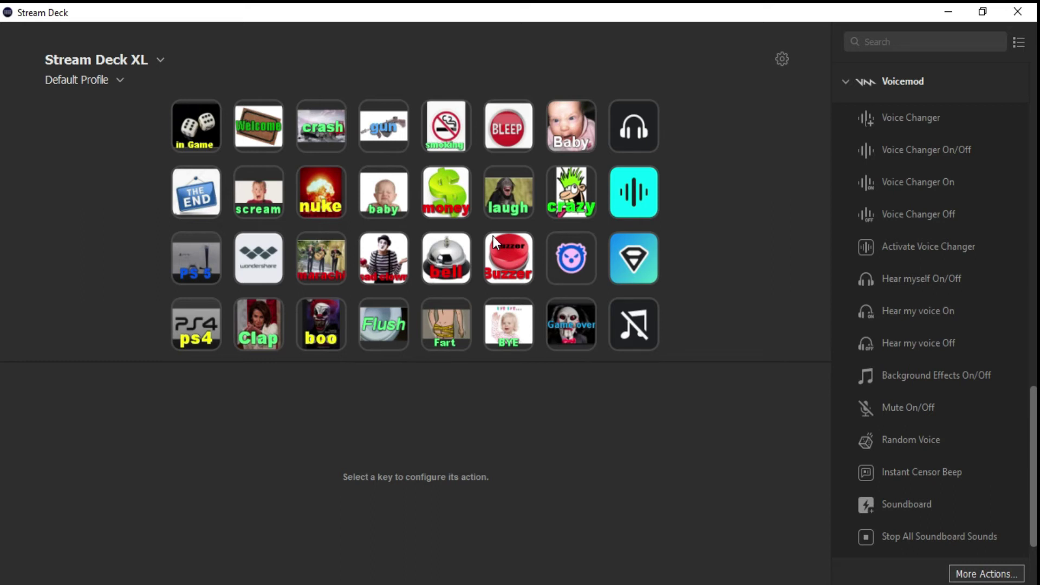
# - Review the wondershare key's Switch Profile configuration and use the key to open the wondershare settings profile
pyautogui.click(261, 265)
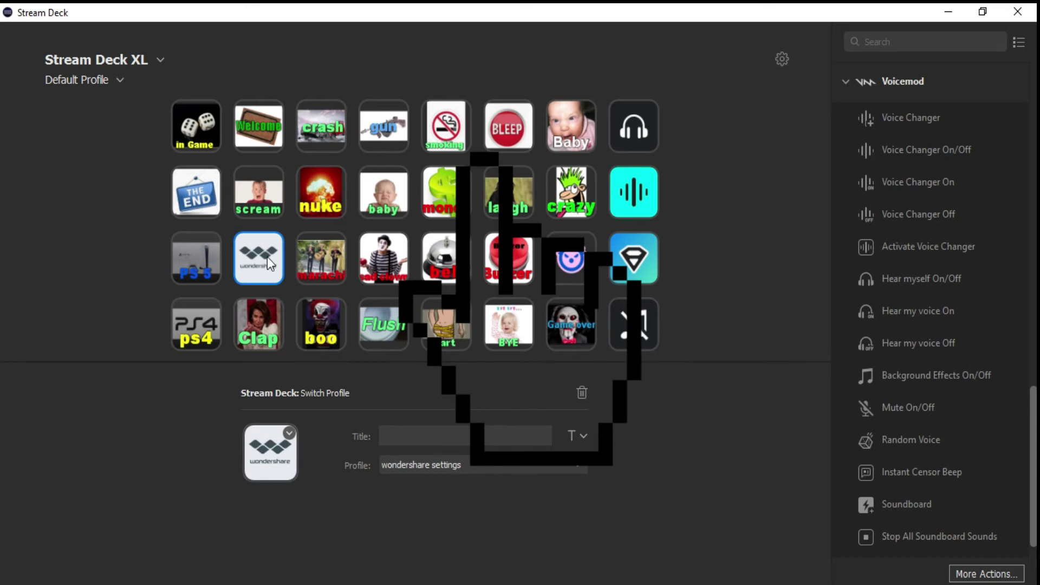
pyautogui.doubleClick(269, 263)
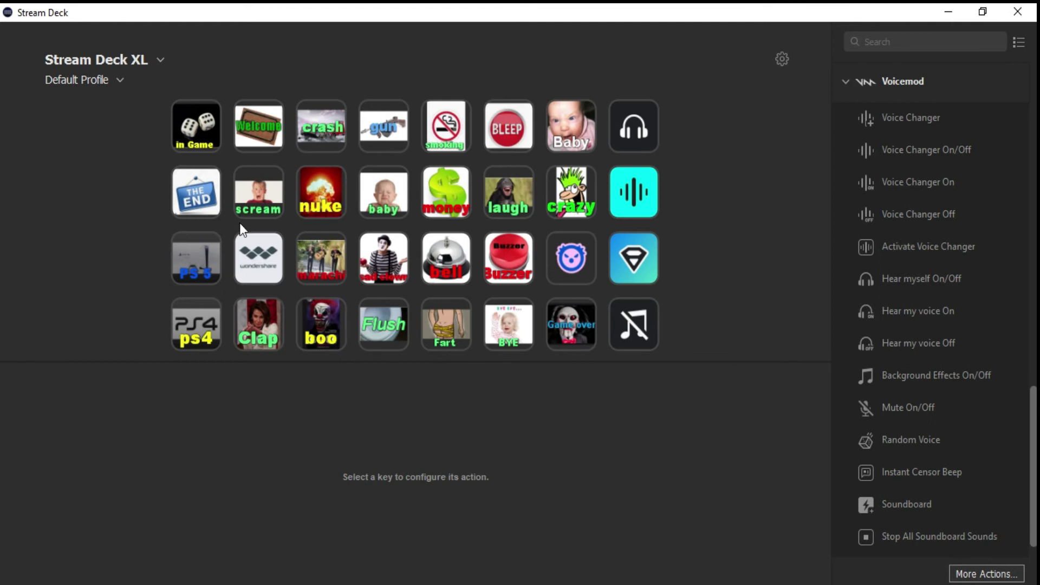
pyautogui.click(254, 268)
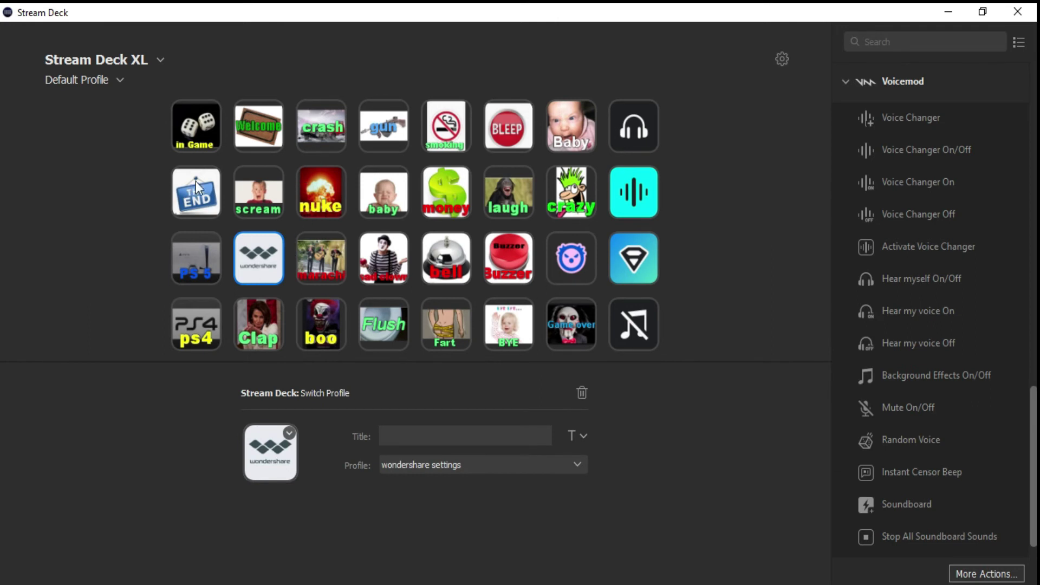
pyautogui.doubleClick(260, 264)
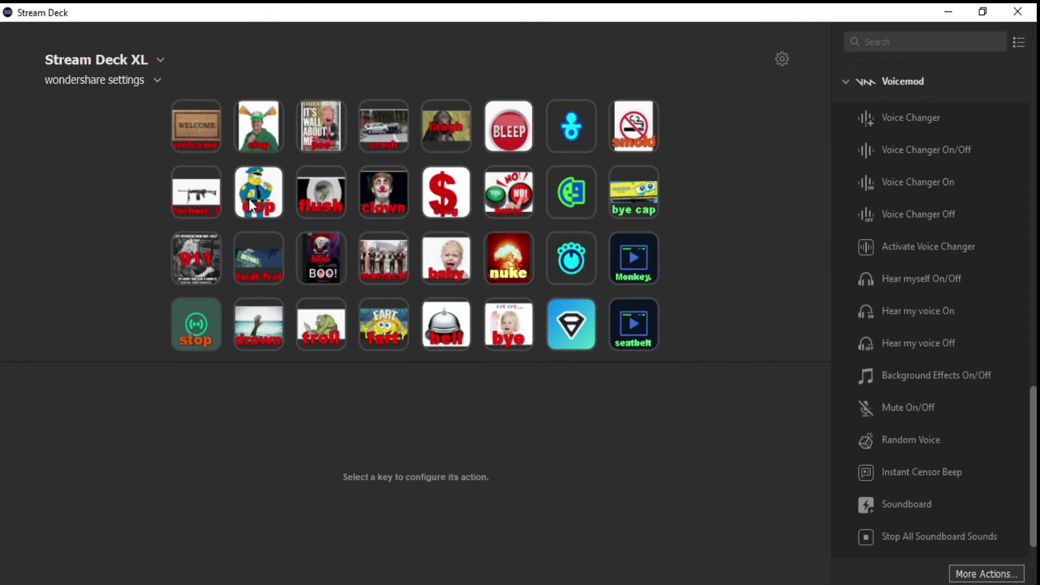
# - Use the wondershare settings profile's Switch Profile key to return to the Default Profile, and select the white-titled Baby key
pyautogui.click(262, 266)
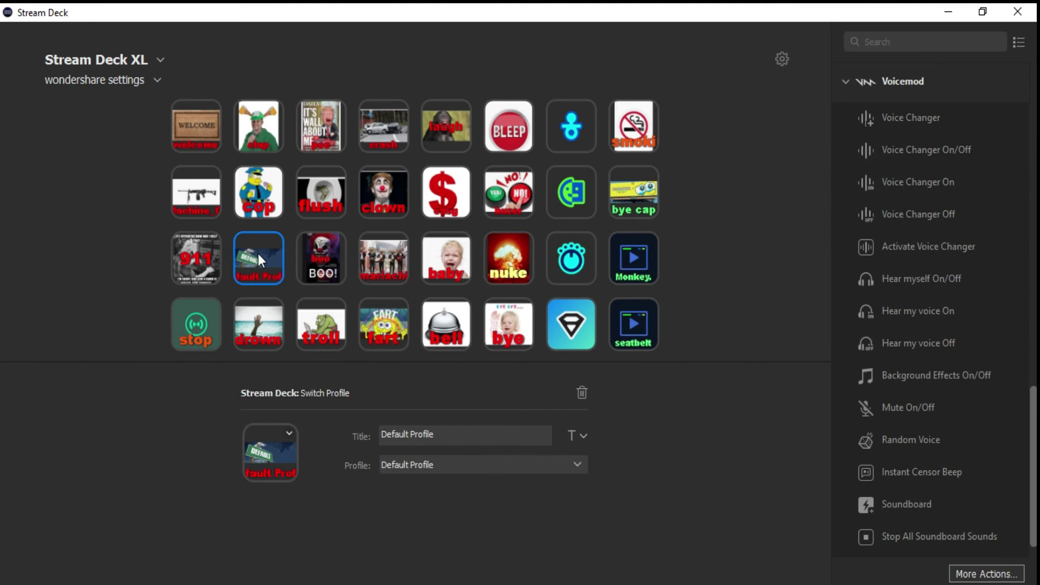
pyautogui.doubleClick(258, 253)
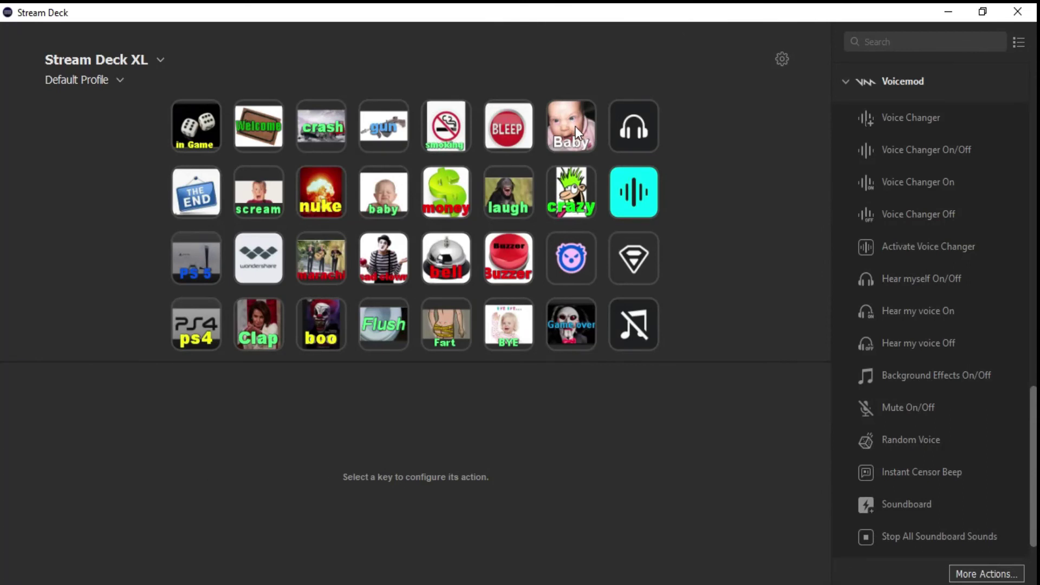
pyautogui.click(567, 126)
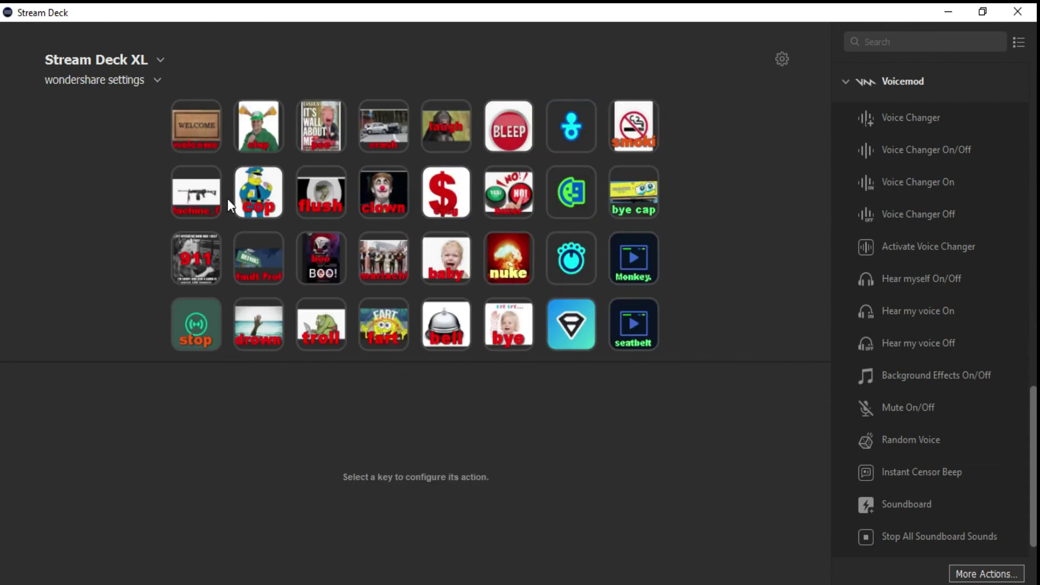
# - Review the "bye cap" key's Play Audio configuration in the wondershare settings profile, and switch back to the Default Profile
pyautogui.click(644, 208)
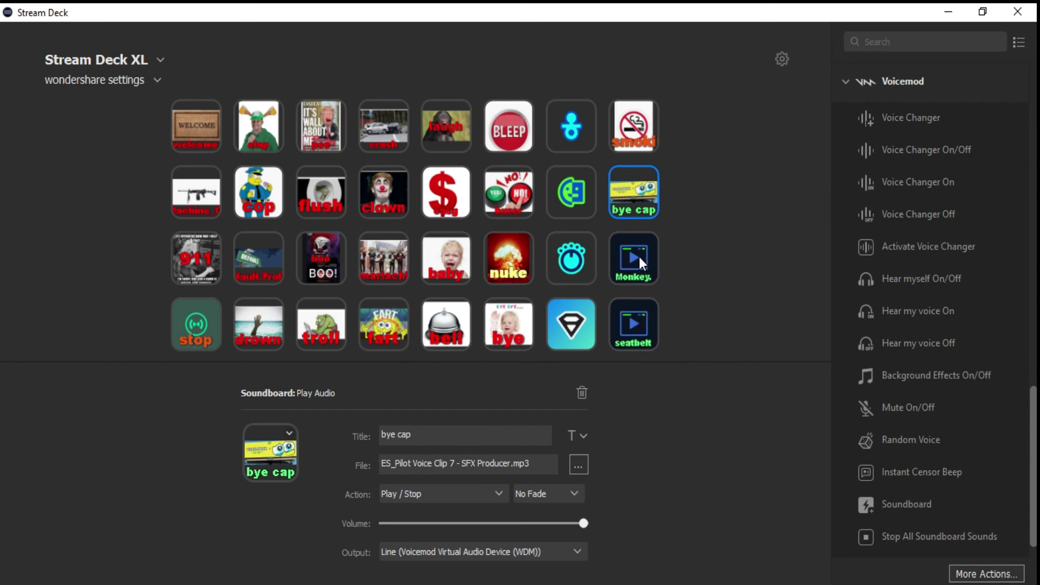
pyautogui.click(267, 263)
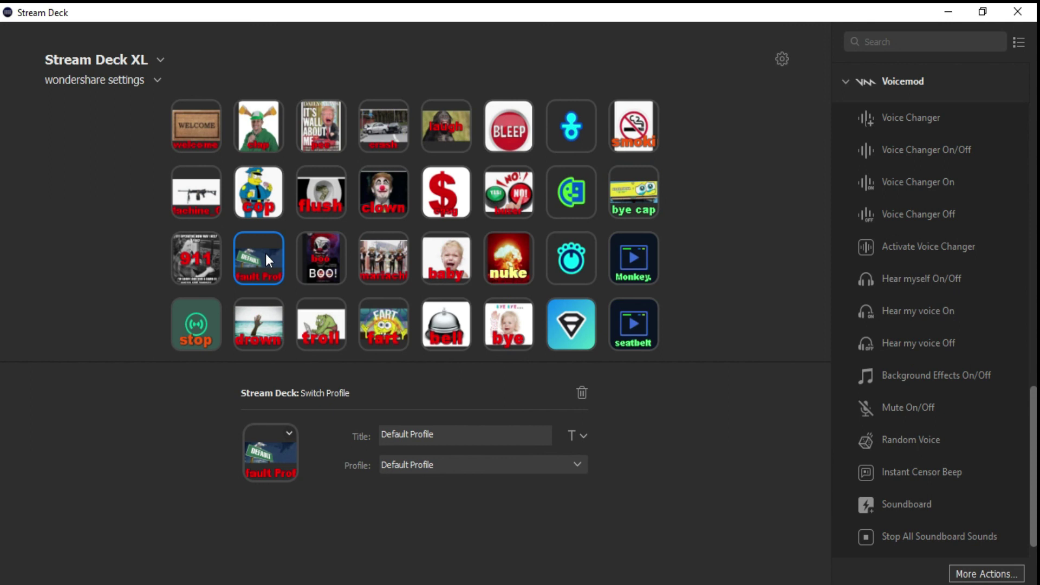
pyautogui.doubleClick(266, 254)
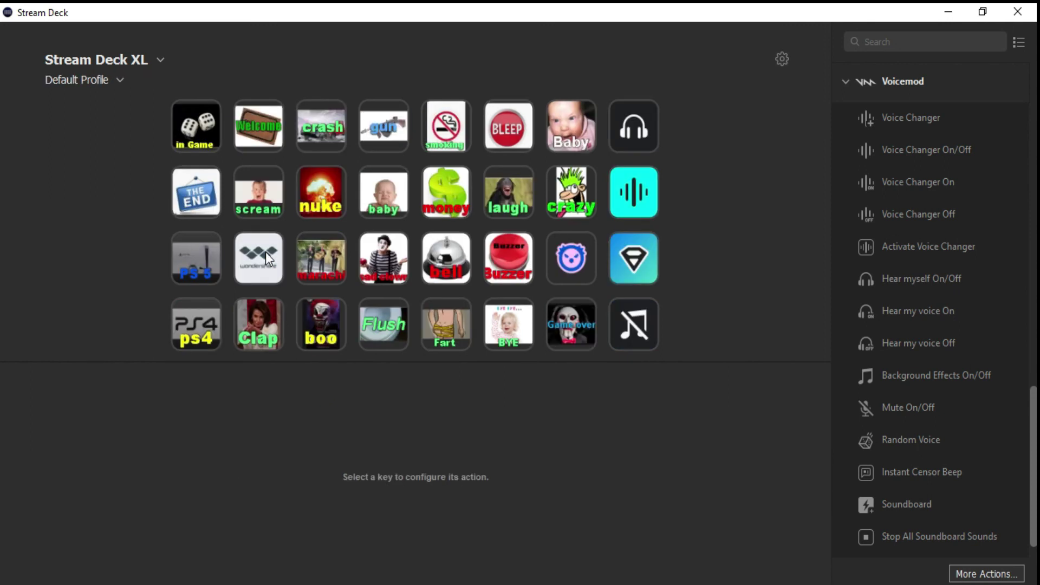